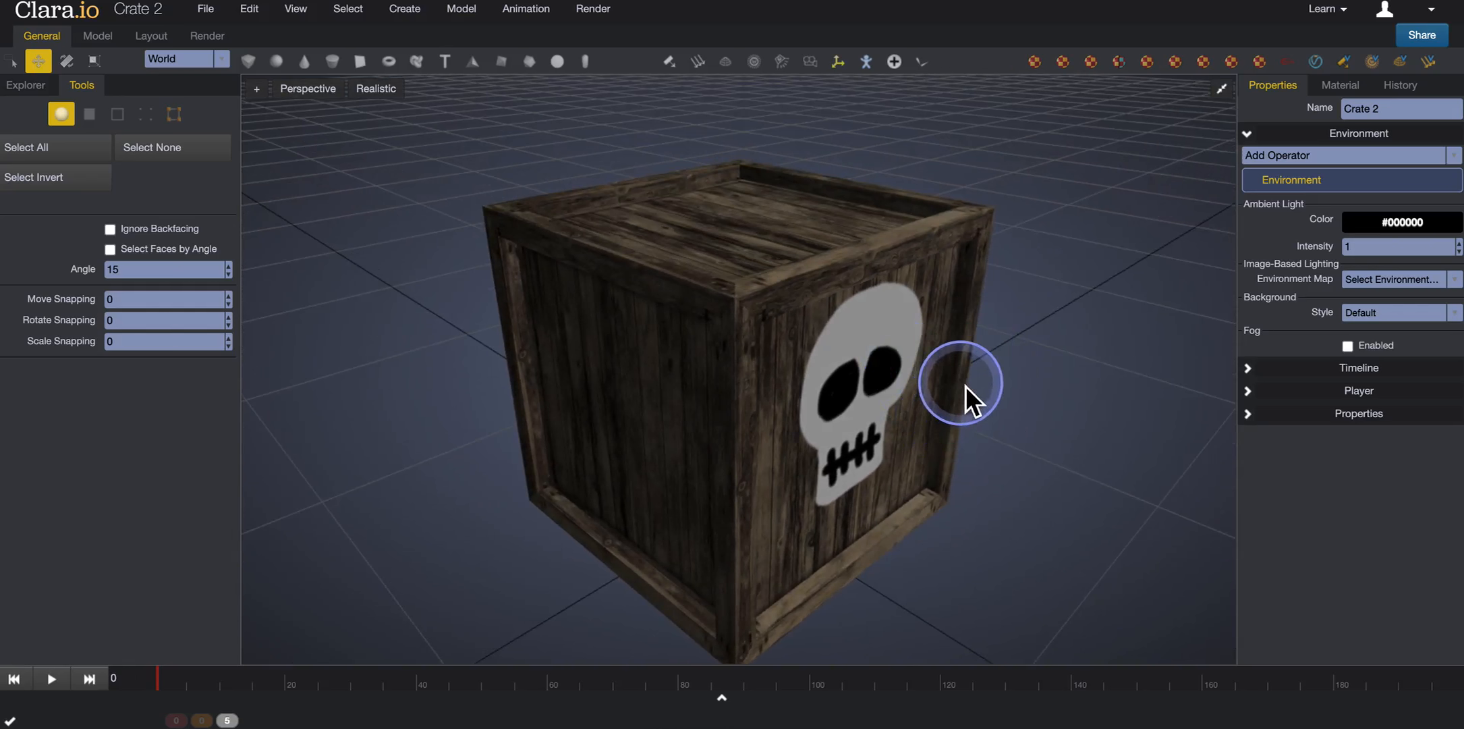
pyautogui.moveTo(1056, 409); pyautogui.dragTo(886, 384, button='right')
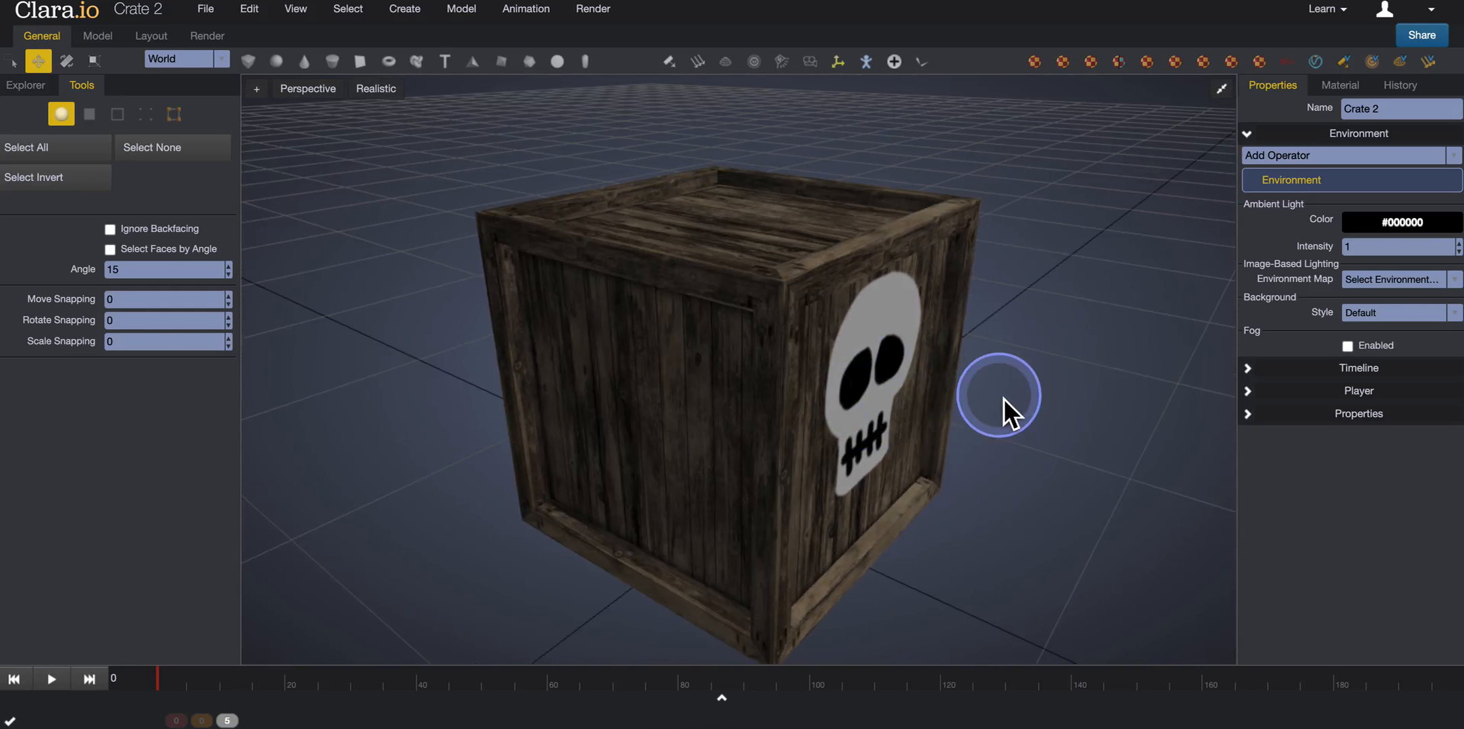
pyautogui.moveTo(1003, 397); pyautogui.dragTo(999, 403, button='right')
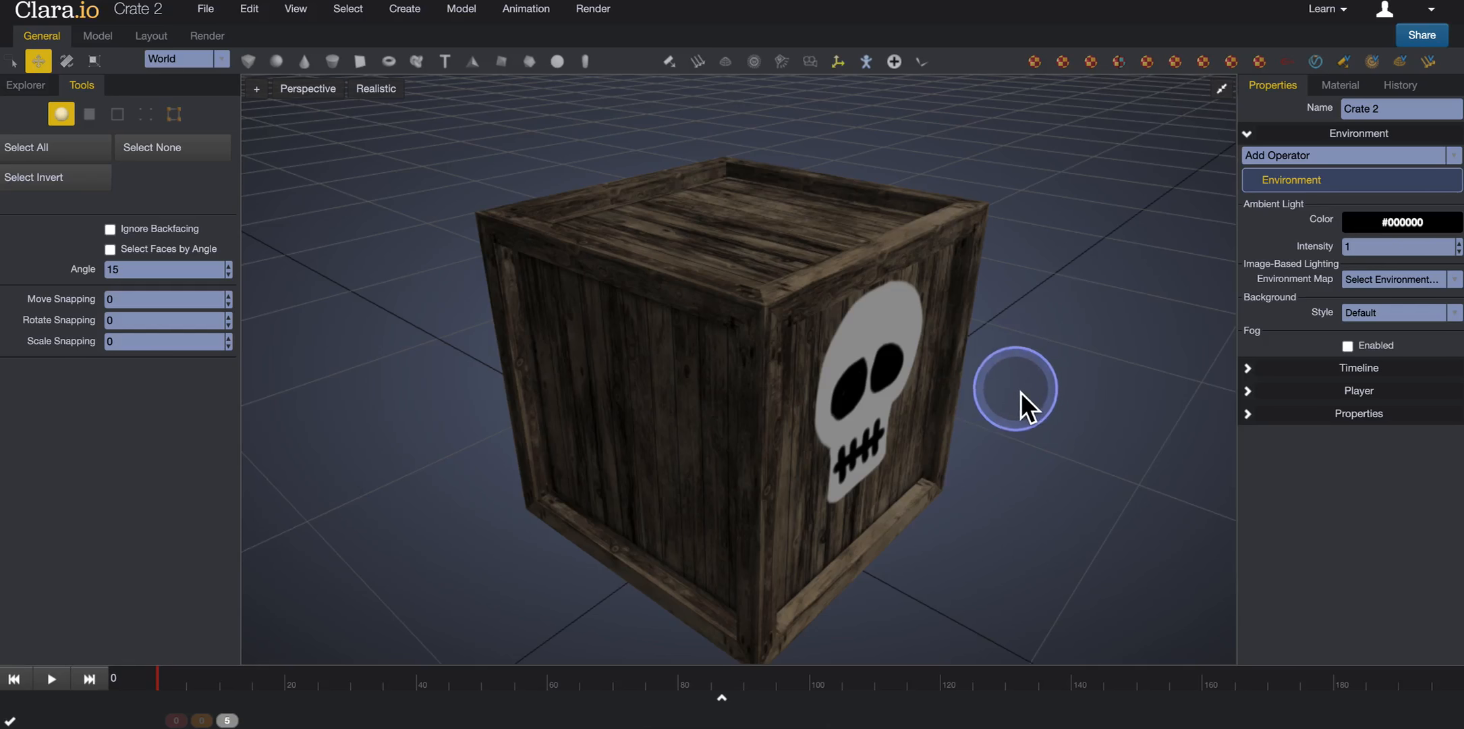
pyautogui.moveTo(1020, 392); pyautogui.dragTo(1045, 375, button='right')
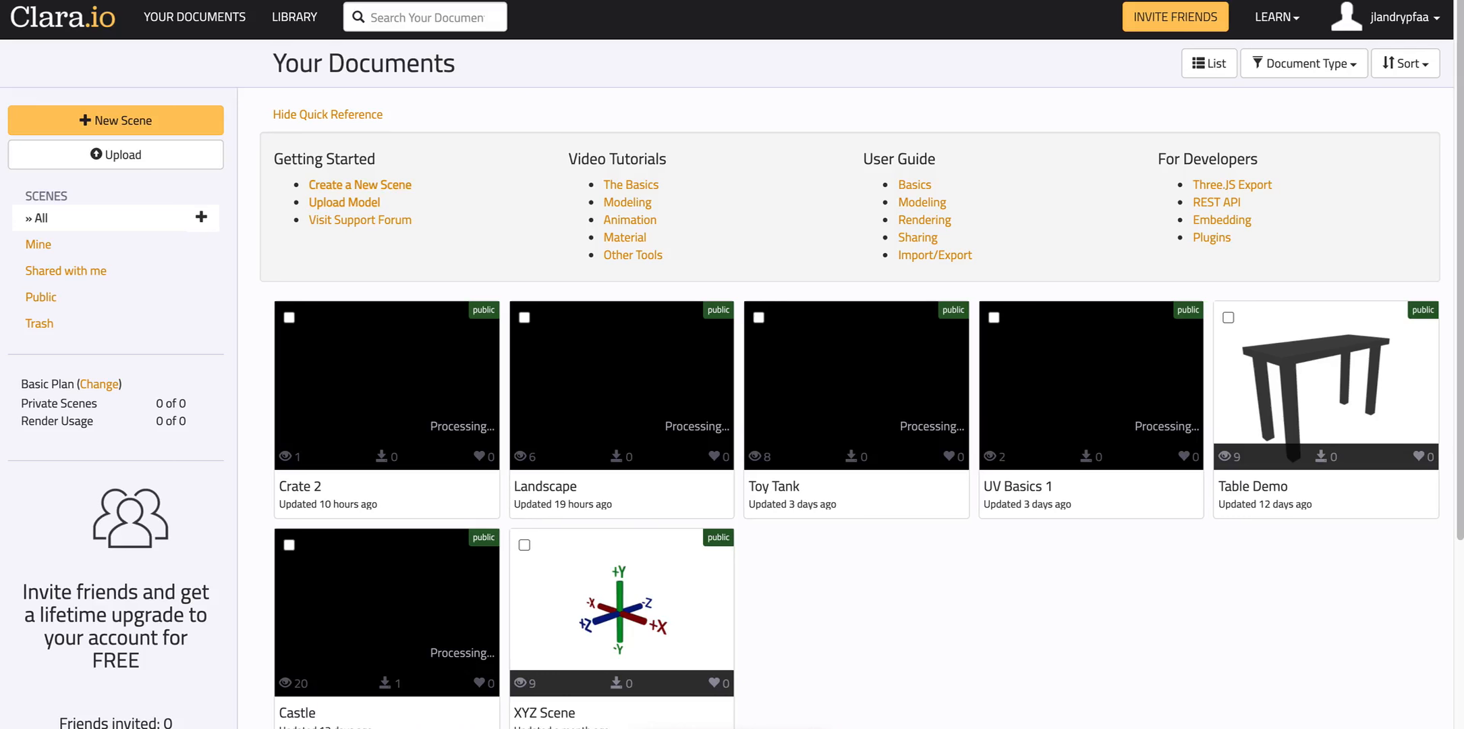
# - Create a new scene named "UV Crate"
pyautogui.click(177, 120)
pyautogui.click(255, 186)
pyautogui.moveTo(681, 151); pyautogui.dragTo(509, 153)
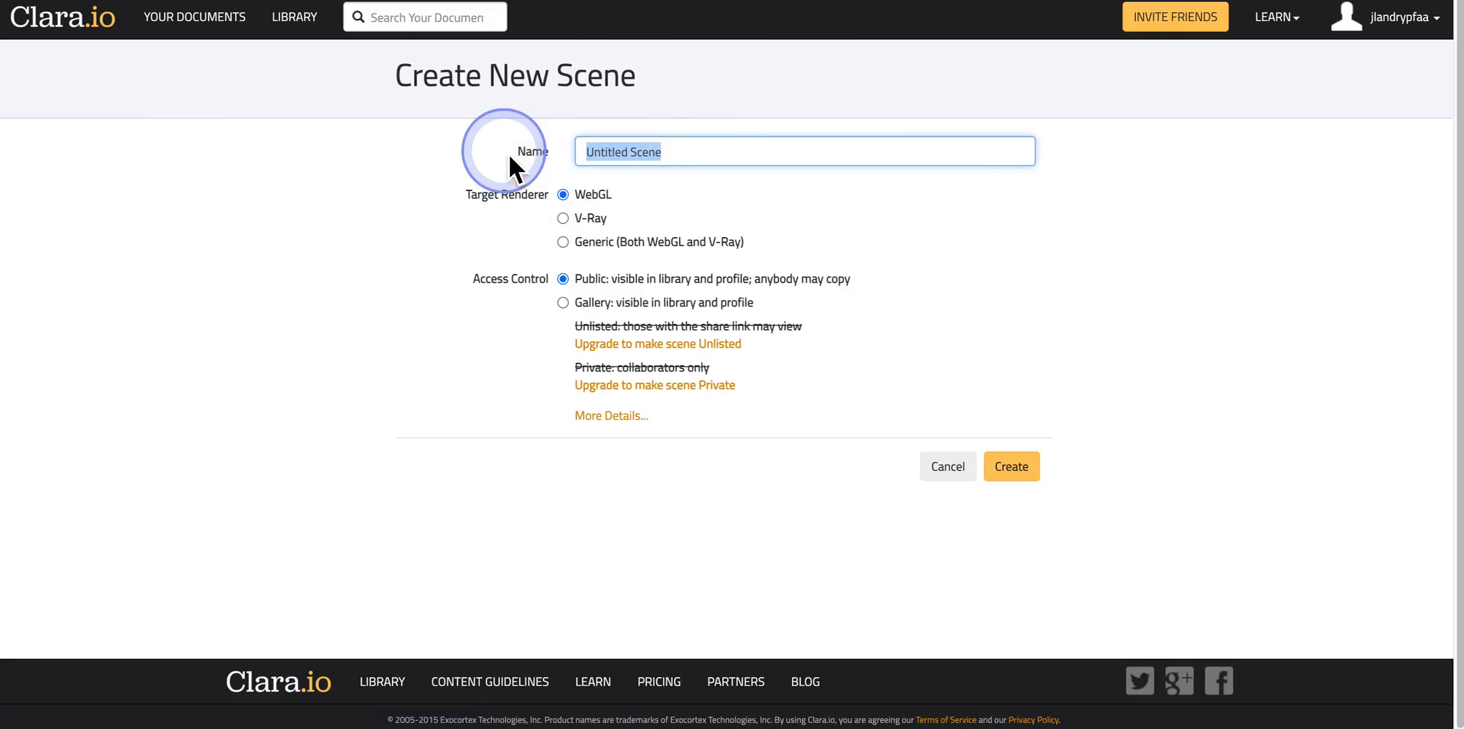
pyautogui.write('UV C')
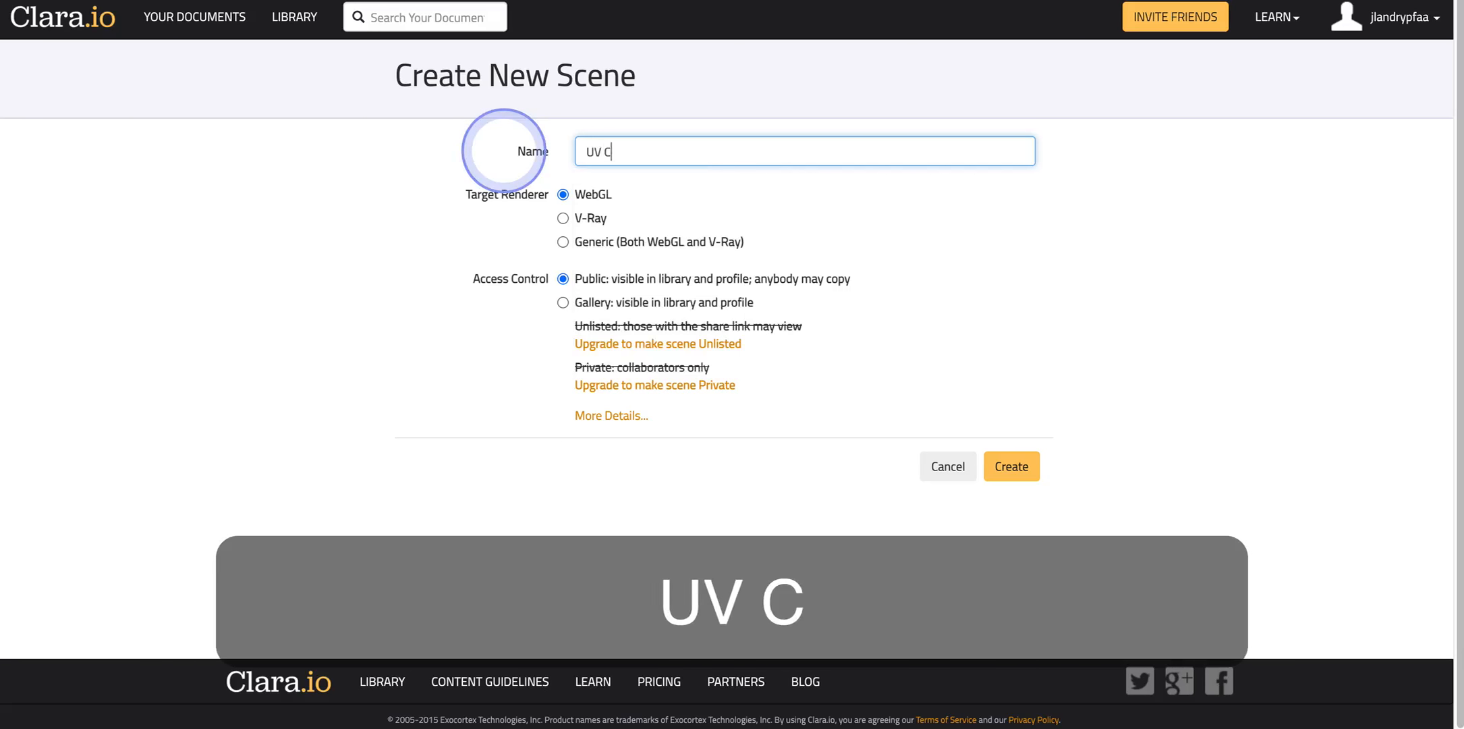
pyautogui.write('rate')
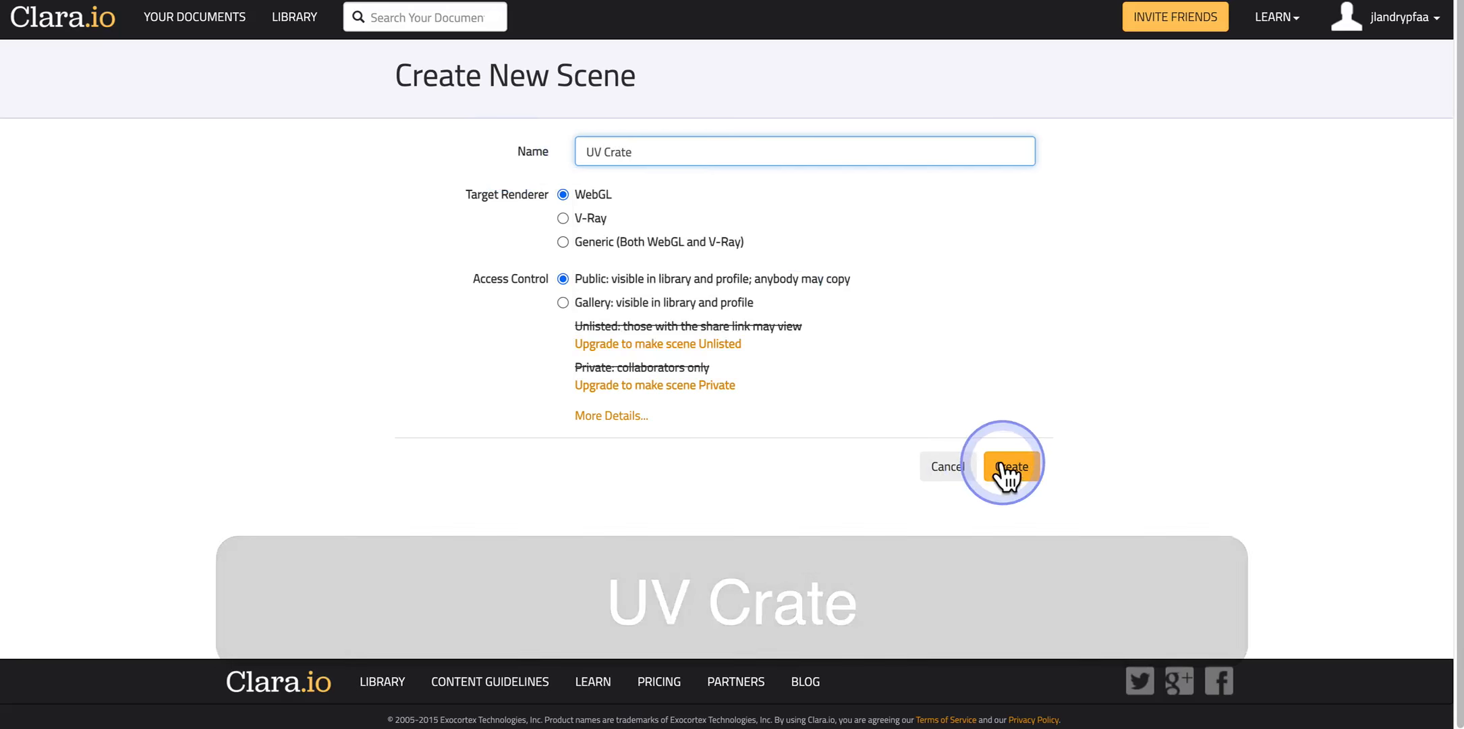
pyautogui.click(1007, 467)
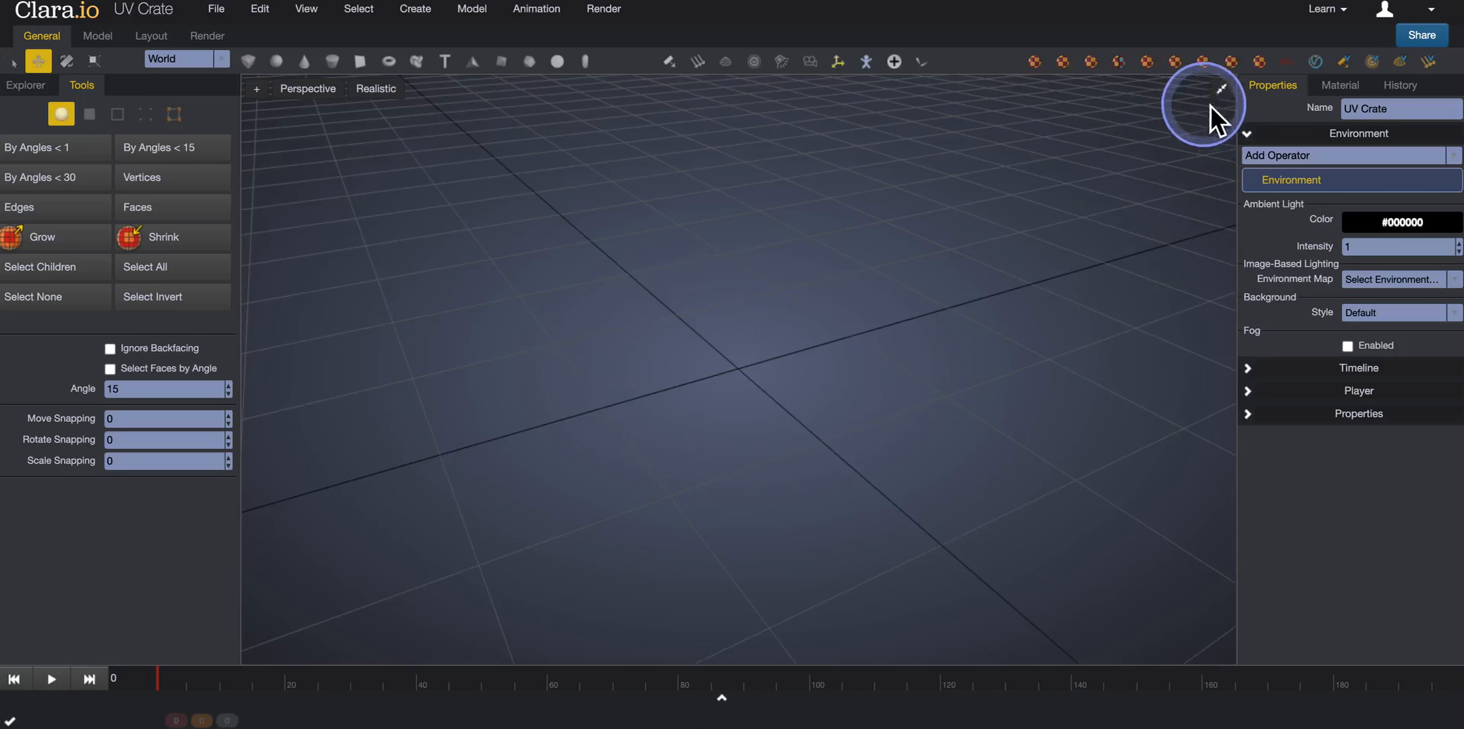
# - Add a default box primitive to the scene and frame it in the perspective view
pyautogui.click(1220, 90)
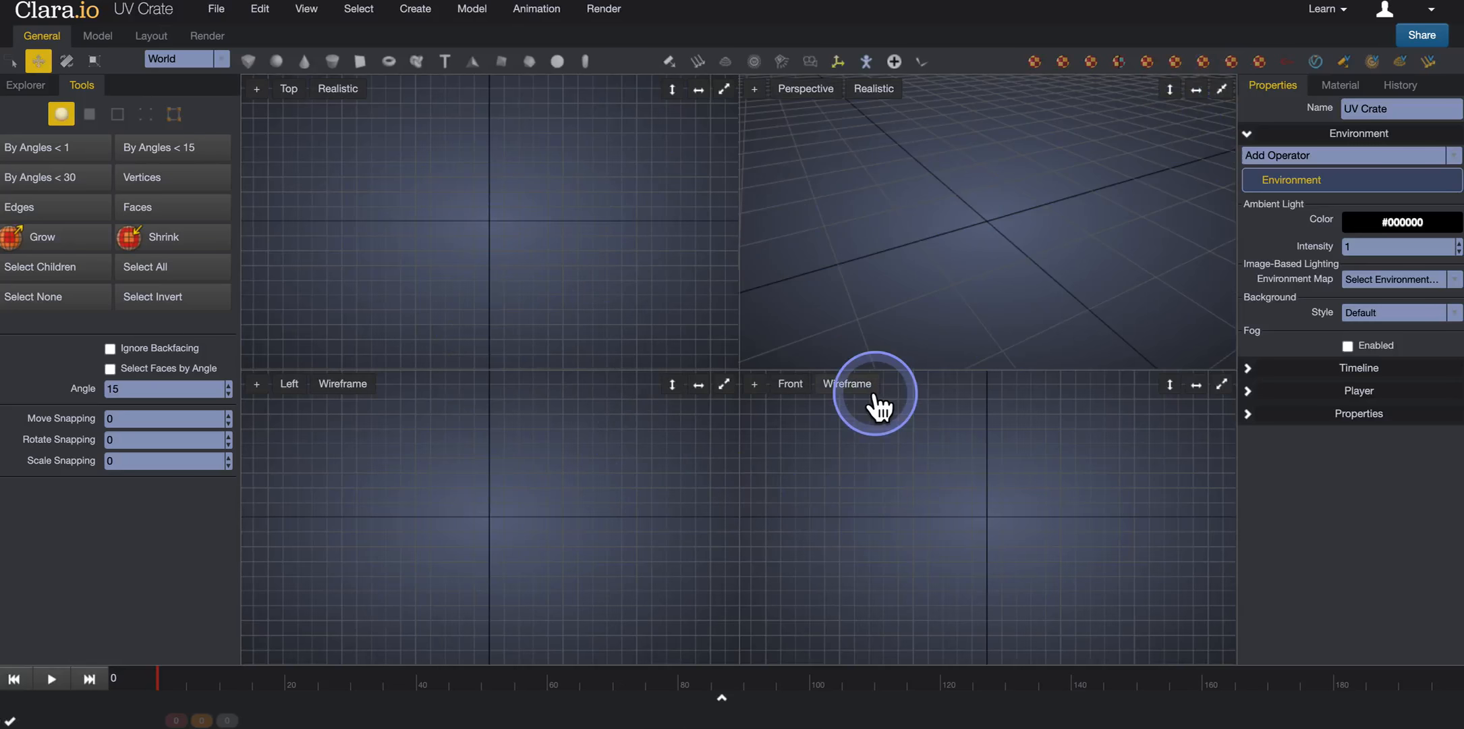
pyautogui.click(1222, 92)
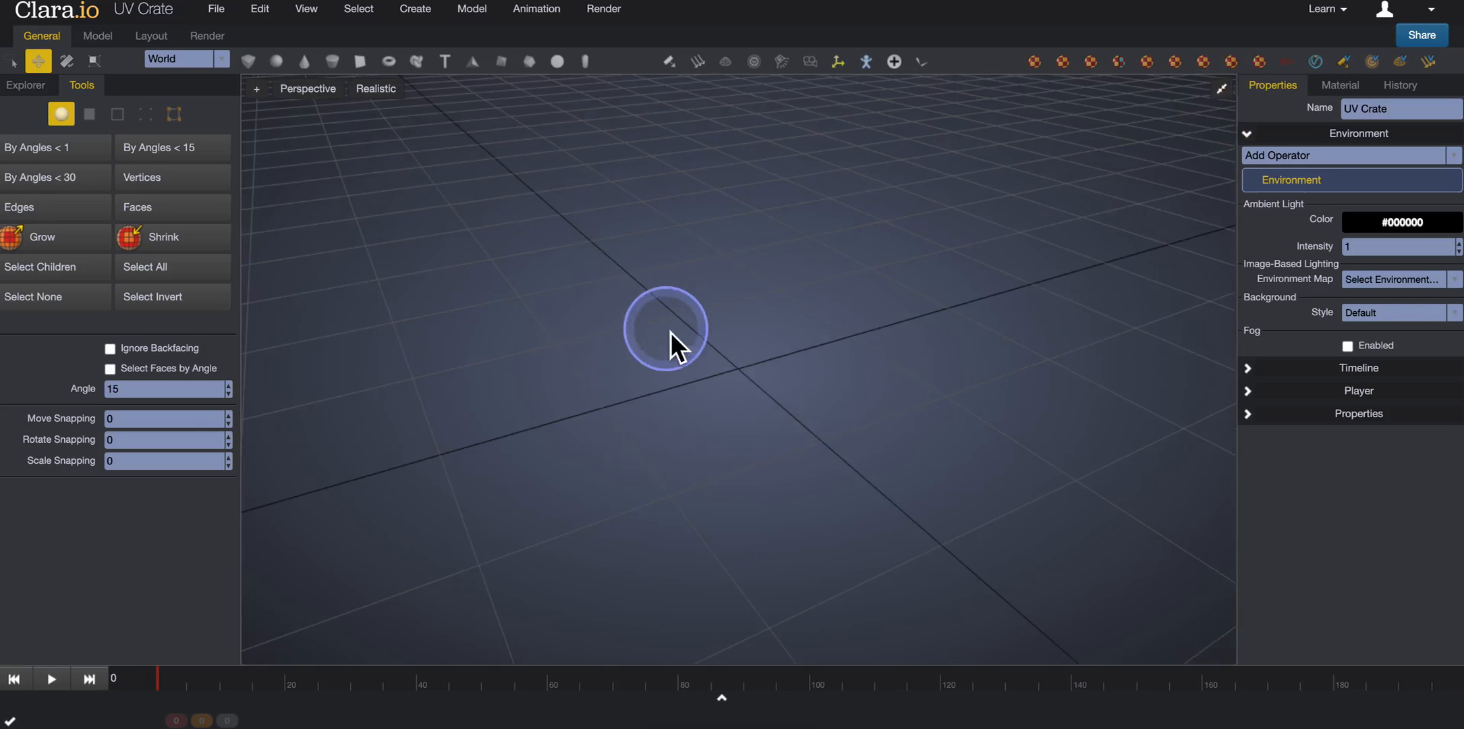
pyautogui.click(248, 62)
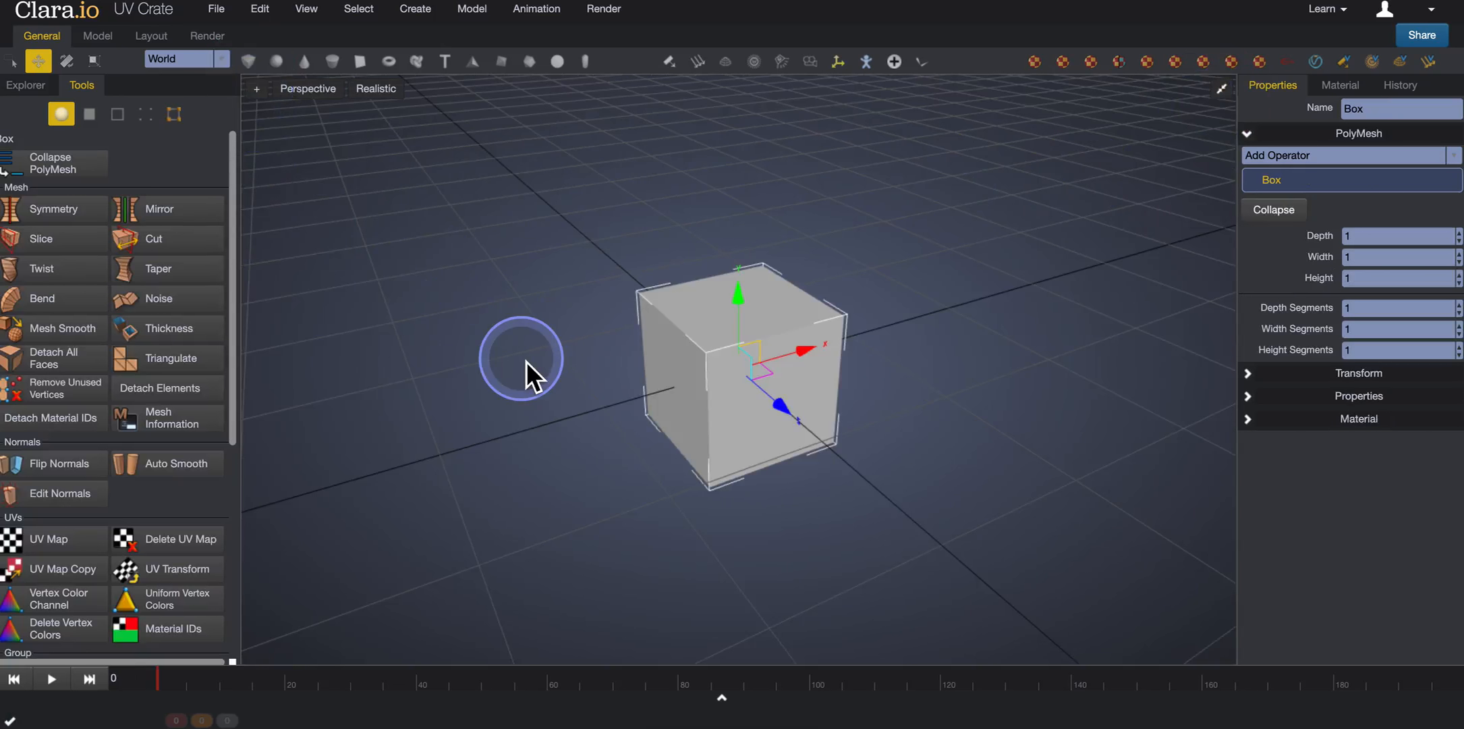
pyautogui.press('f')
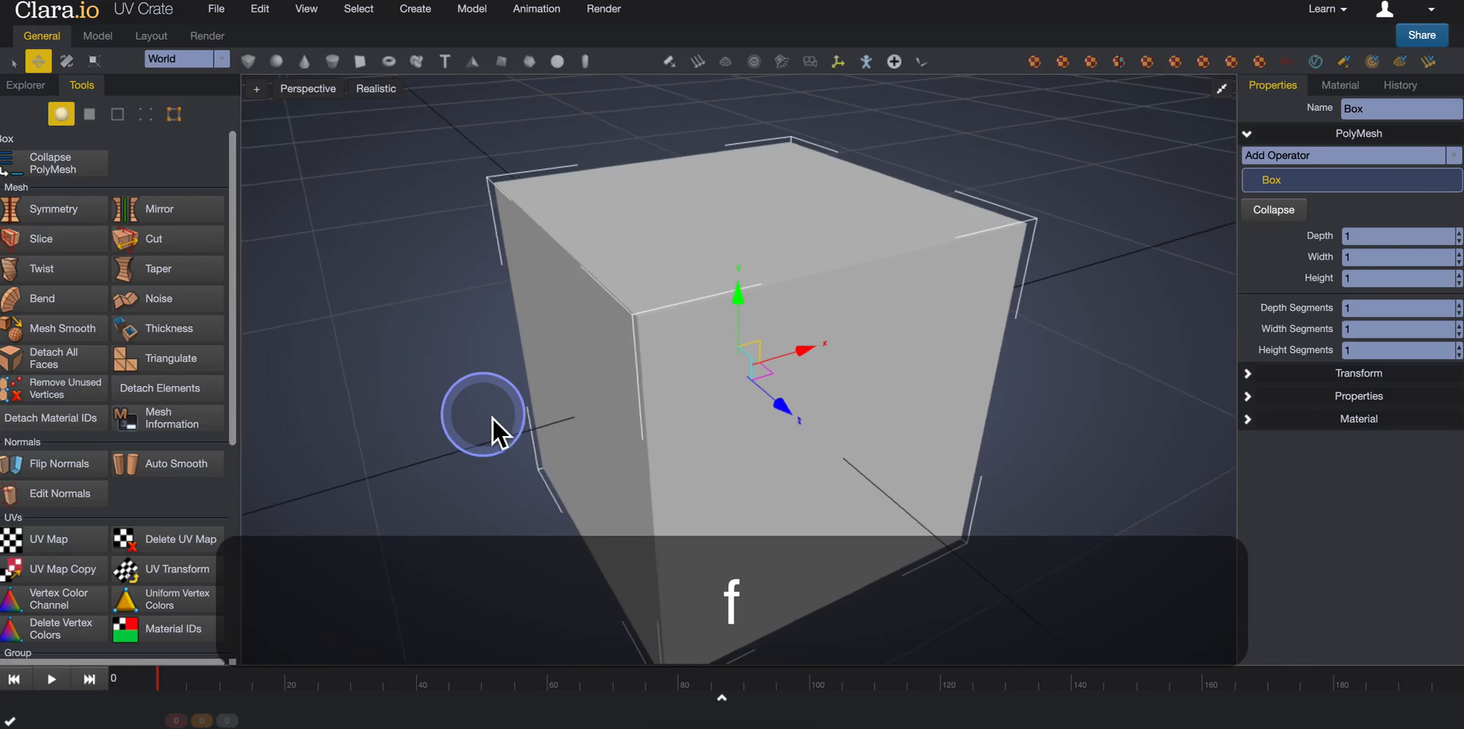
pyautogui.click(26, 86)
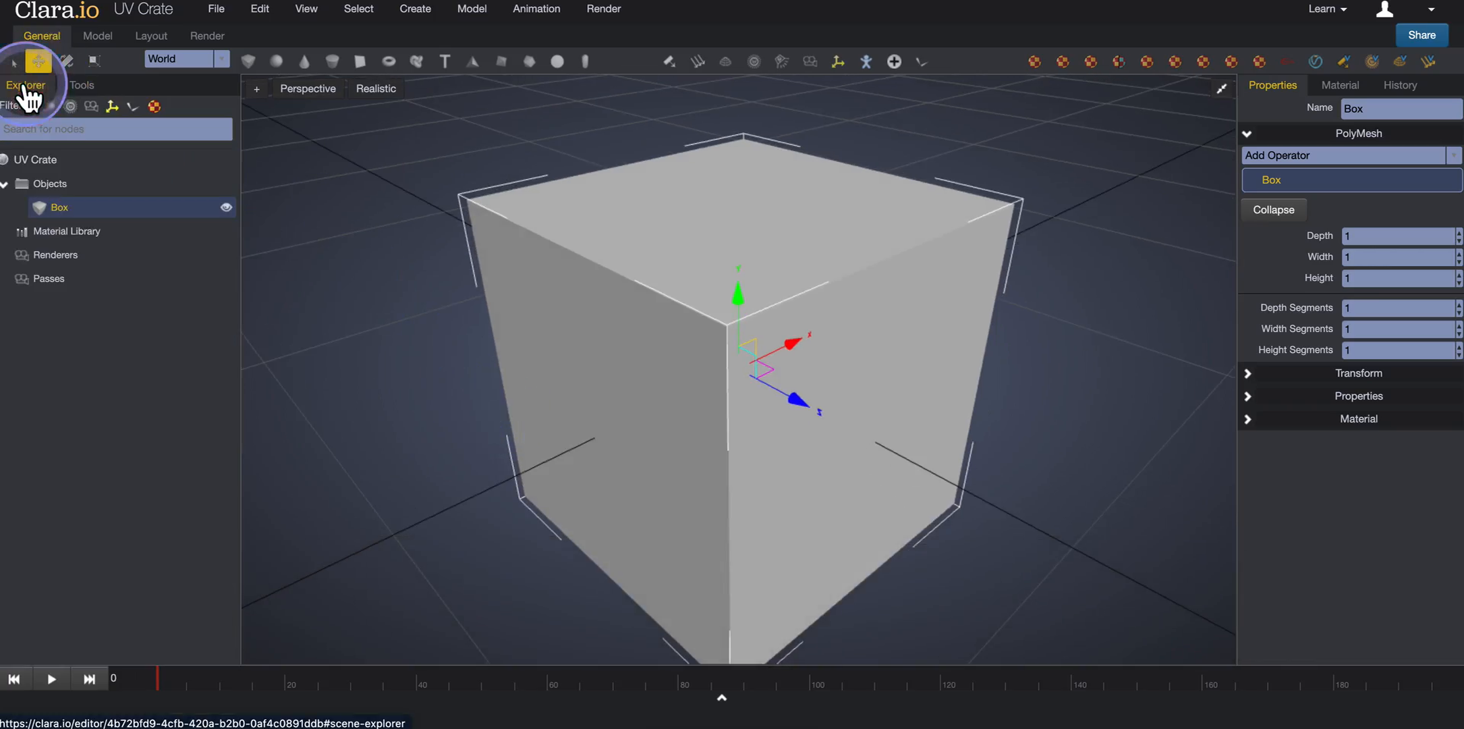
# - Inset the box's top face with the Insert operation in face selection mode, at an offset of -0.1
pyautogui.click(83, 87)
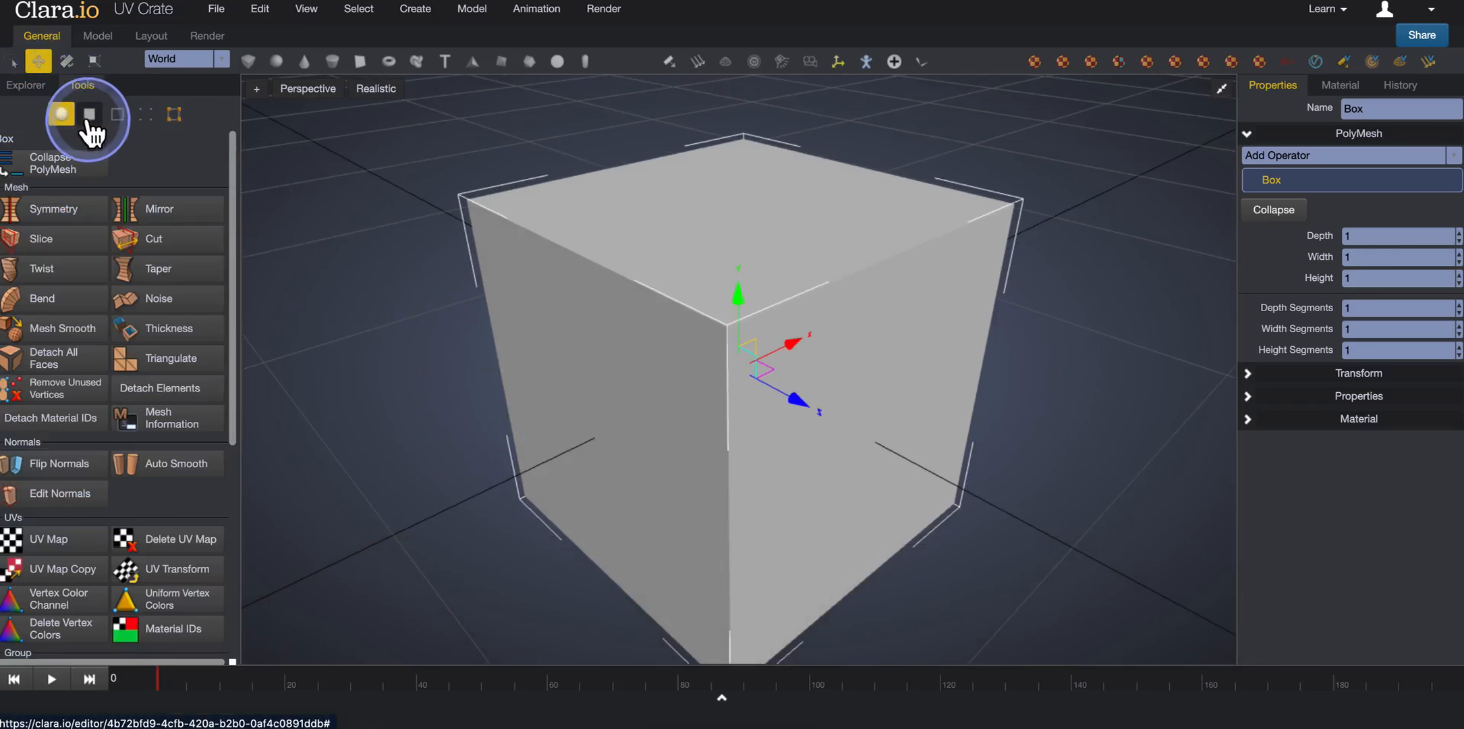
pyautogui.click(90, 115)
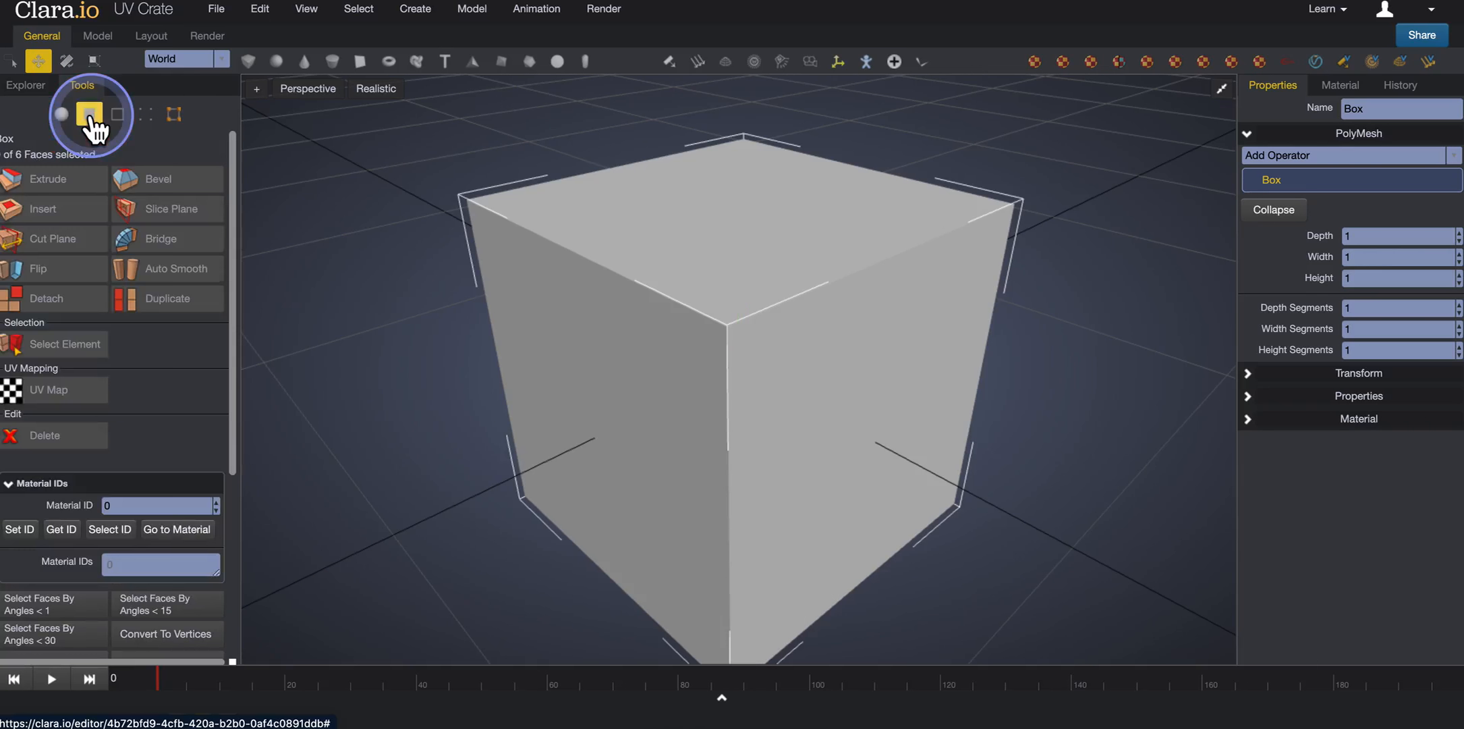
pyautogui.click(631, 231)
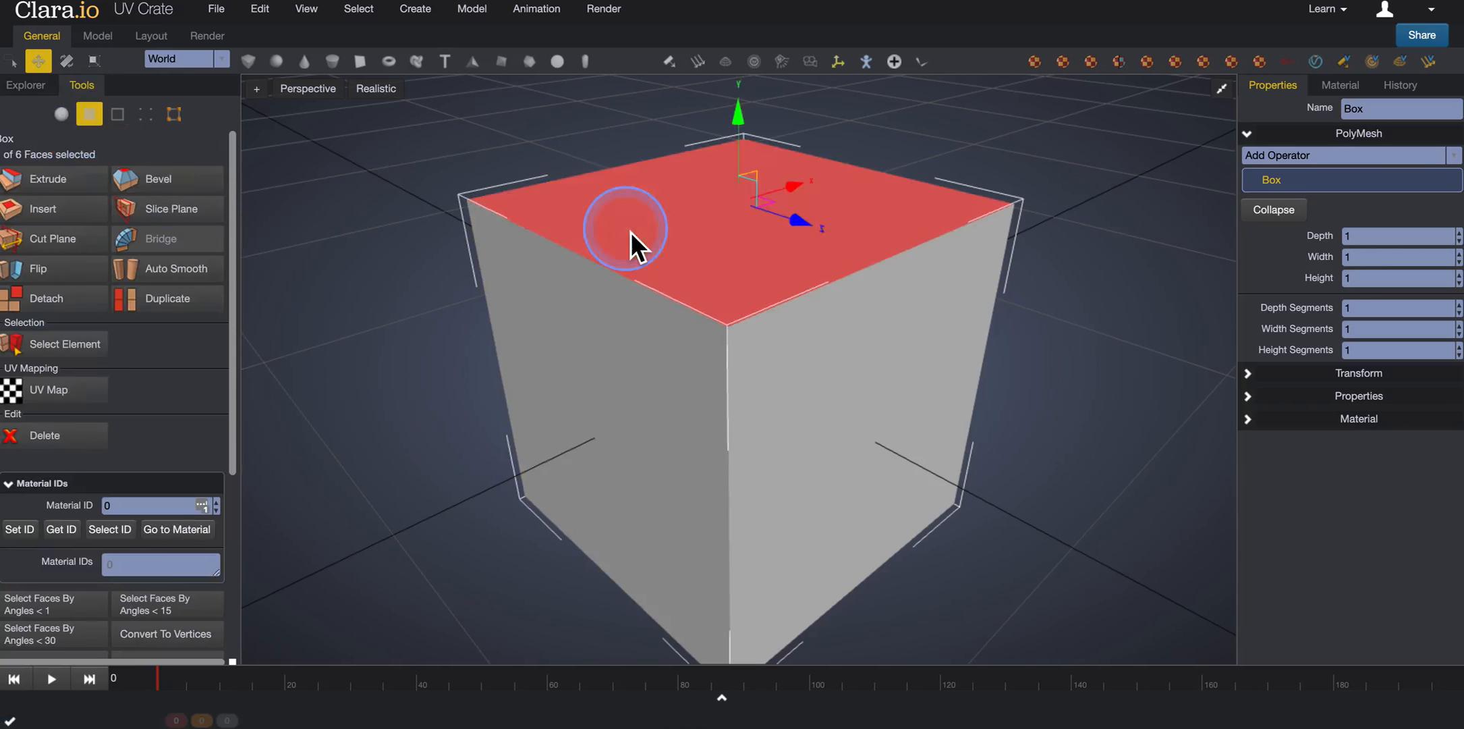
pyautogui.click(75, 210)
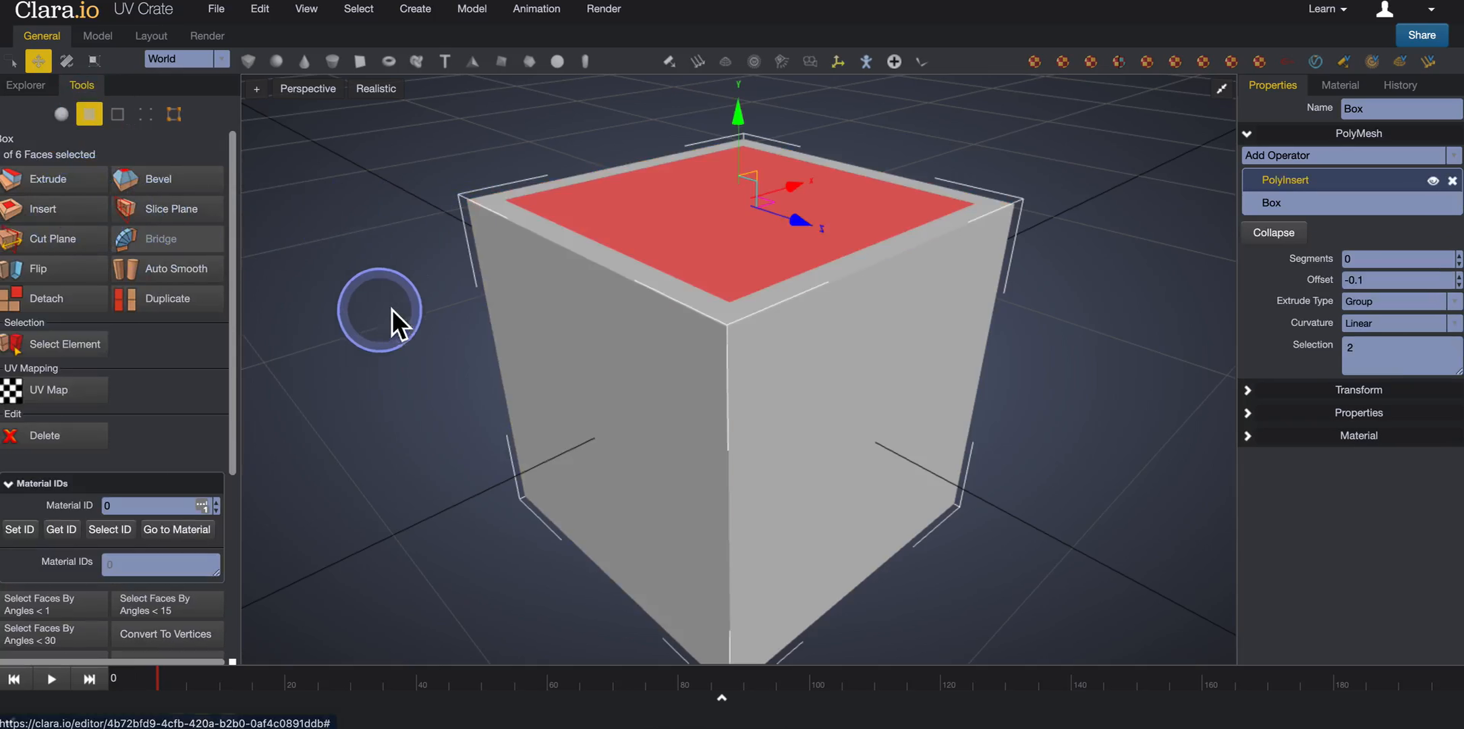
pyautogui.moveTo(392, 288); pyautogui.dragTo(392, 305)
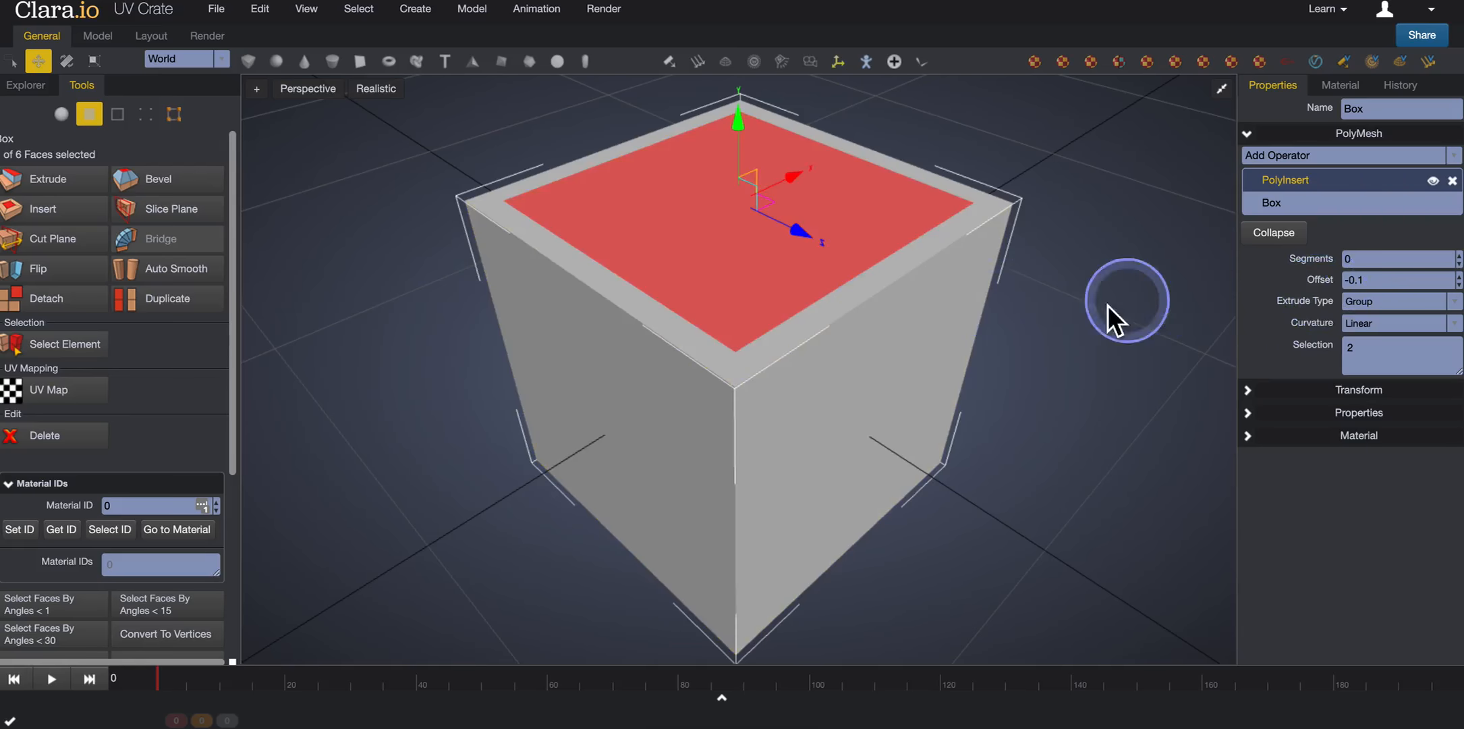
# - Inset the two front-facing side faces of the box one at a time, each with an offset of -0.1
pyautogui.moveTo(1050, 347); pyautogui.dragTo(1039, 366, button='right')
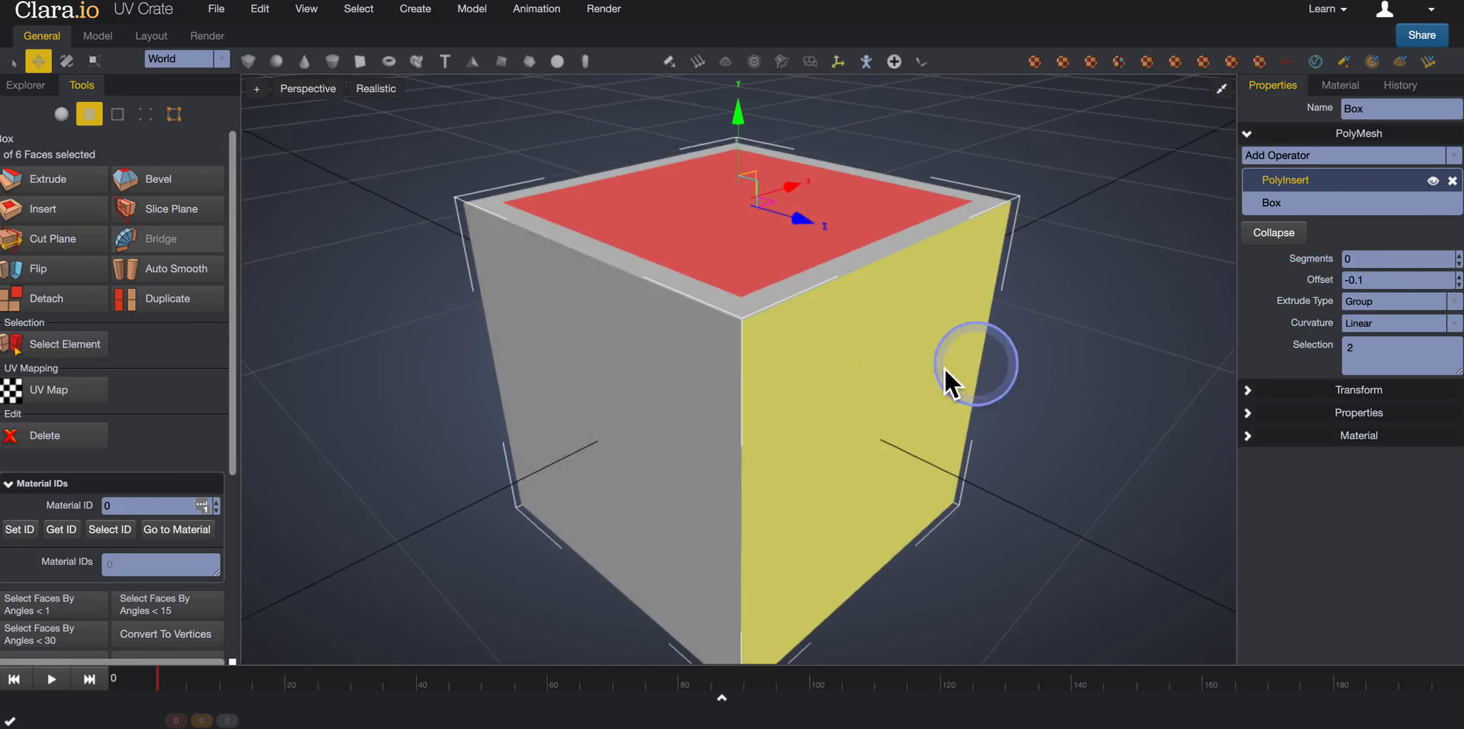
pyautogui.click(899, 372)
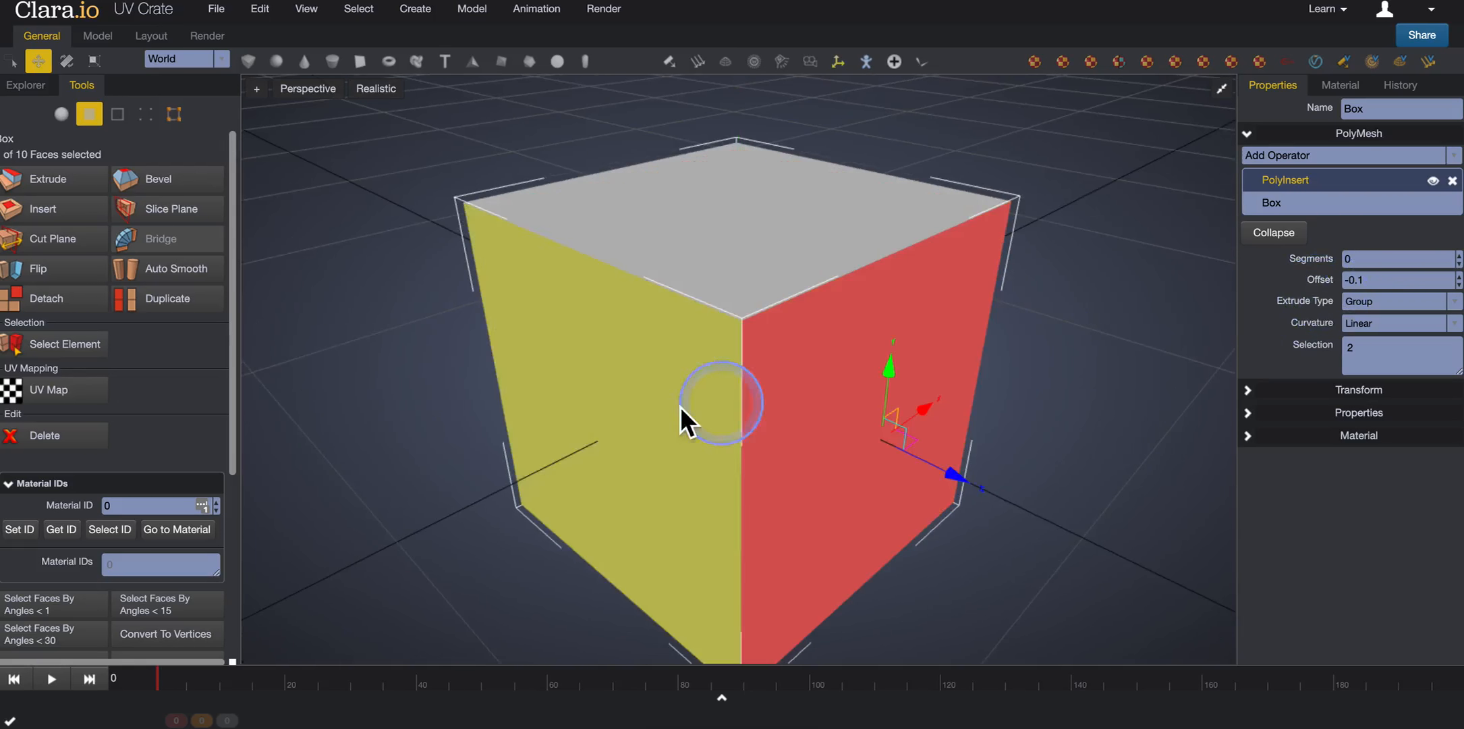
pyautogui.click(77, 210)
pyautogui.click(578, 381)
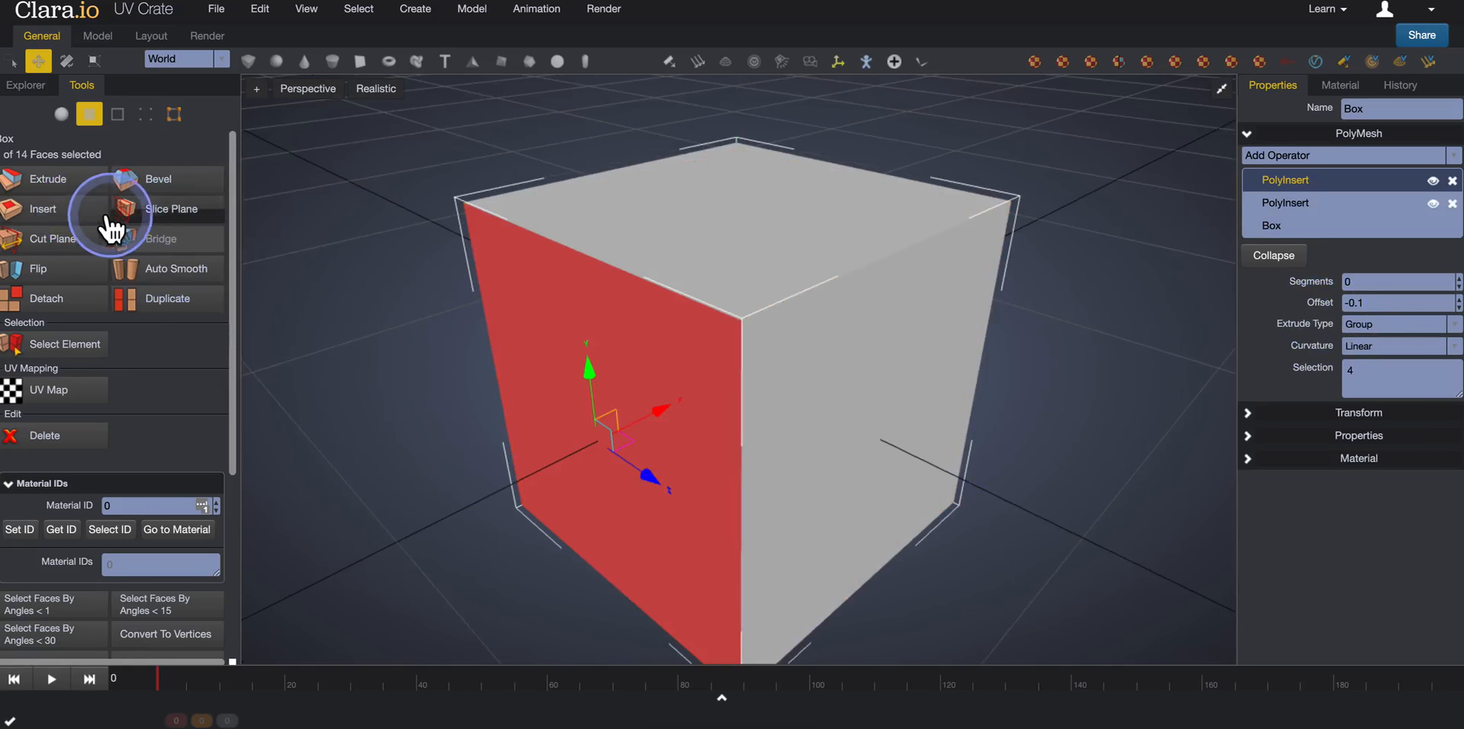
pyautogui.click(74, 214)
pyautogui.moveTo(440, 373)
pyautogui.mouseDown(button='middle')
pyautogui.moveTo(607, 374)
pyautogui.moveTo(416, 371)
pyautogui.mouseUp(button='middle')
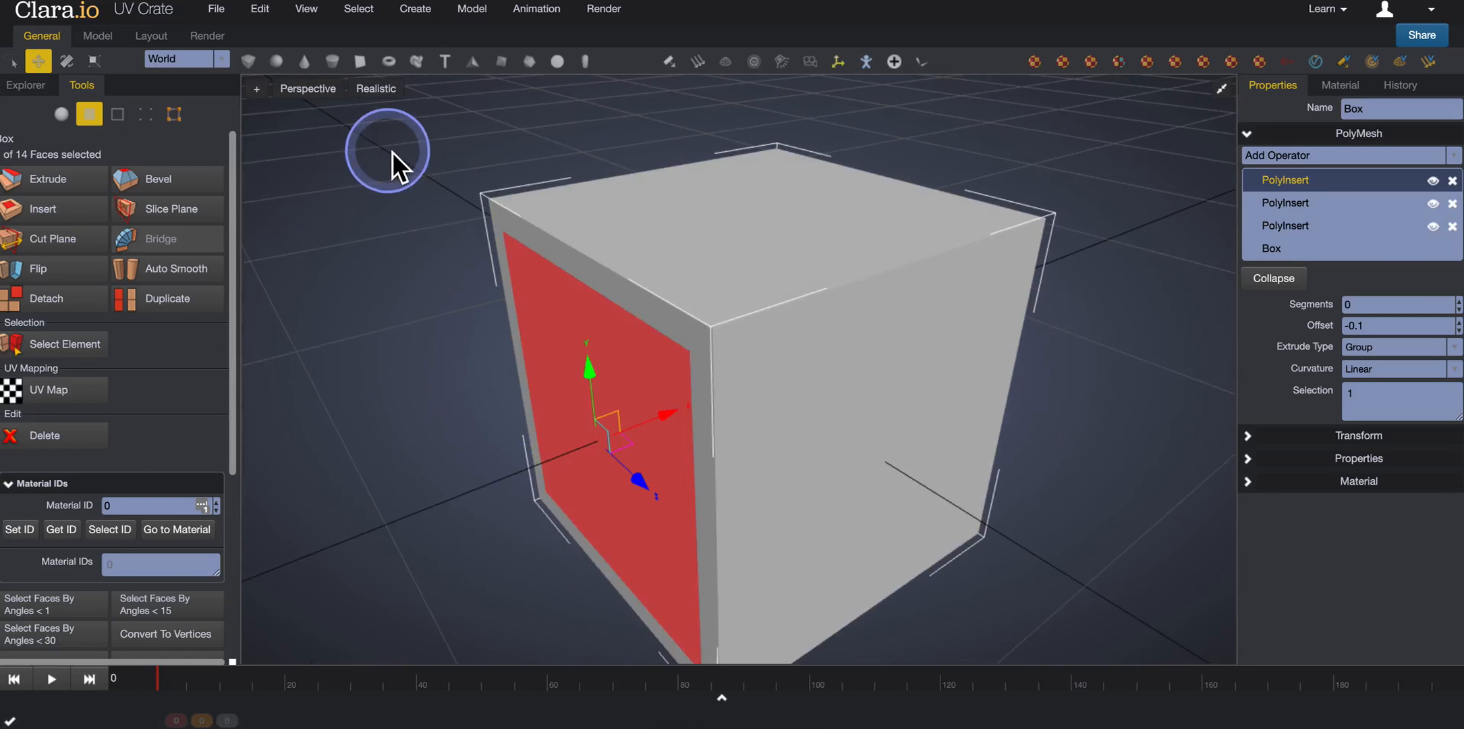
# - Turn on Show Edges in the perspective view and inset the box's two remaining side faces separately
pyautogui.click(381, 99)
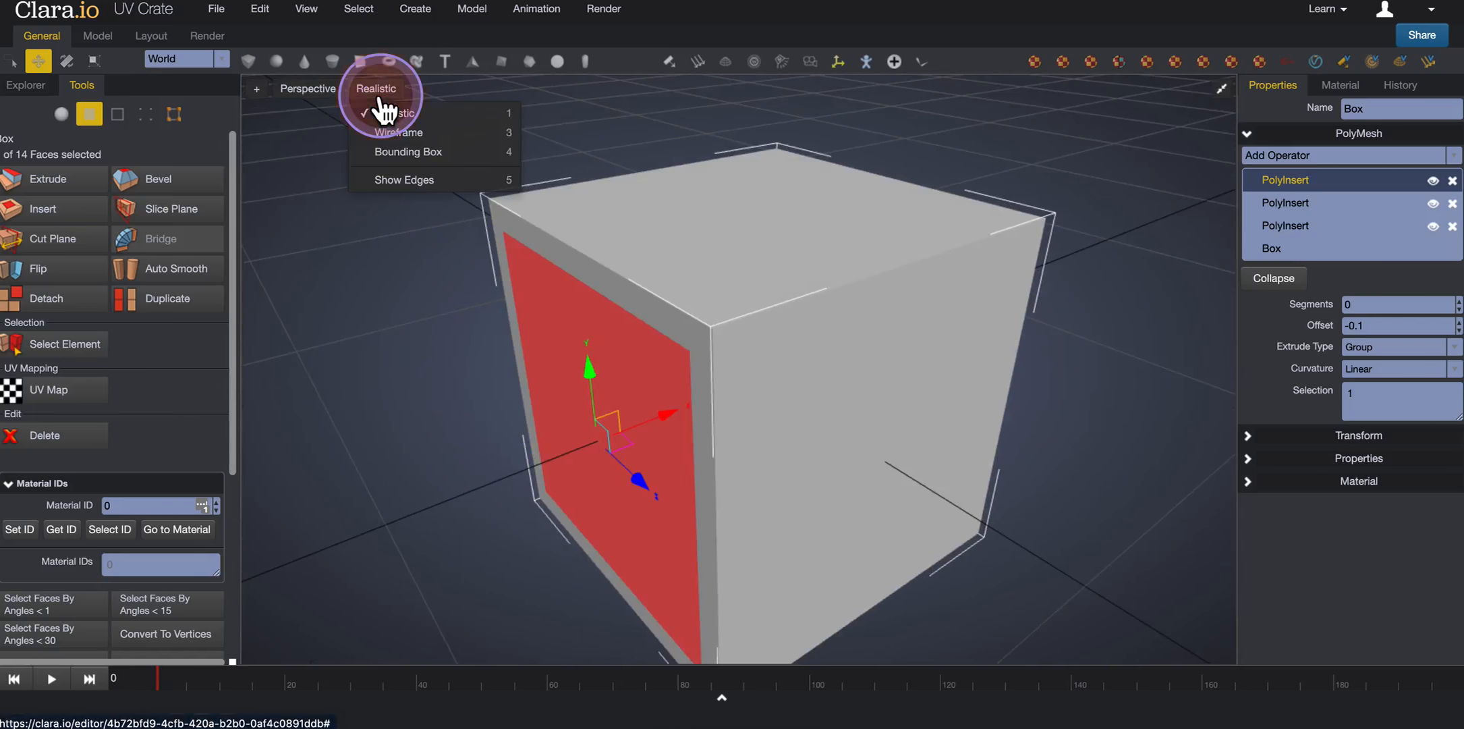
pyautogui.click(380, 175)
pyautogui.moveTo(408, 277); pyautogui.dragTo(619, 324)
pyautogui.click(441, 392)
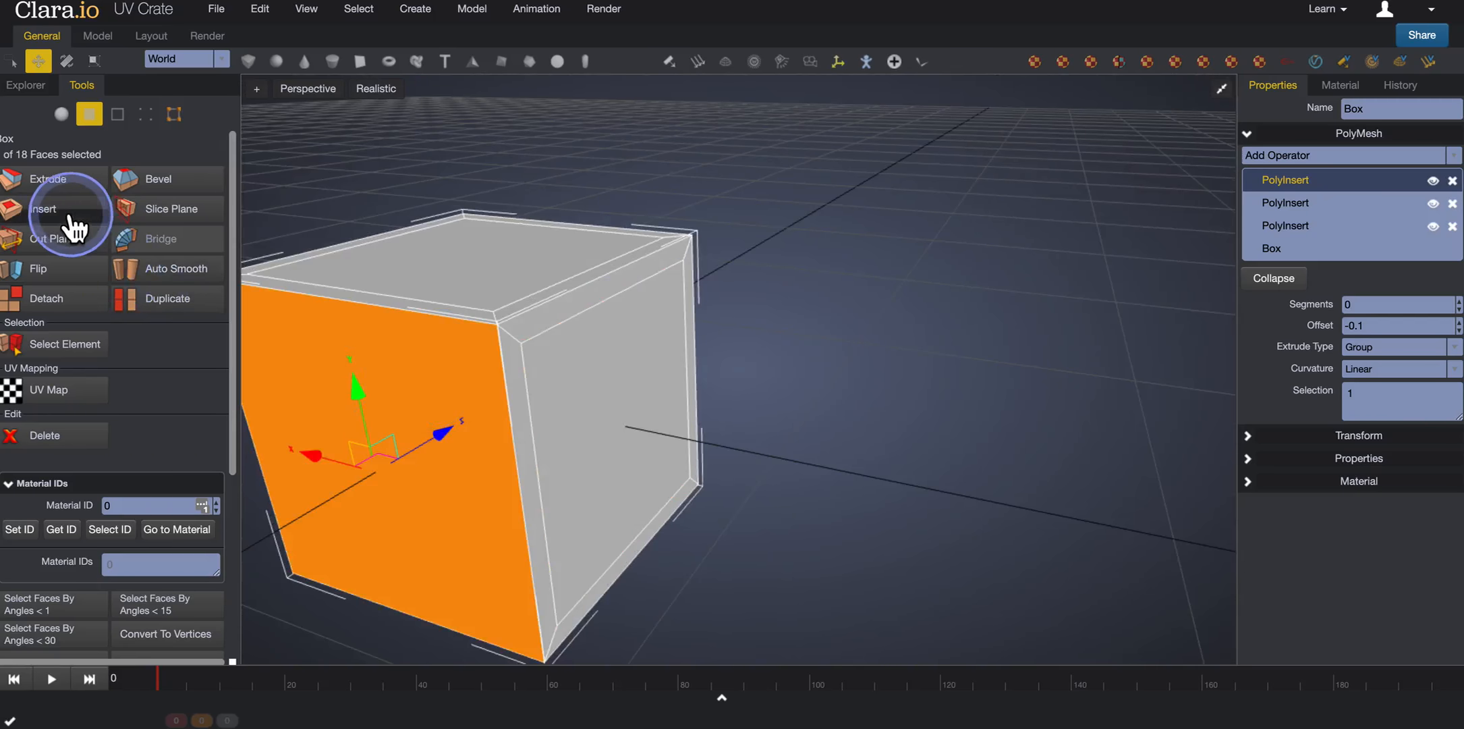
pyautogui.click(71, 221)
pyautogui.moveTo(490, 398); pyautogui.dragTo(678, 392)
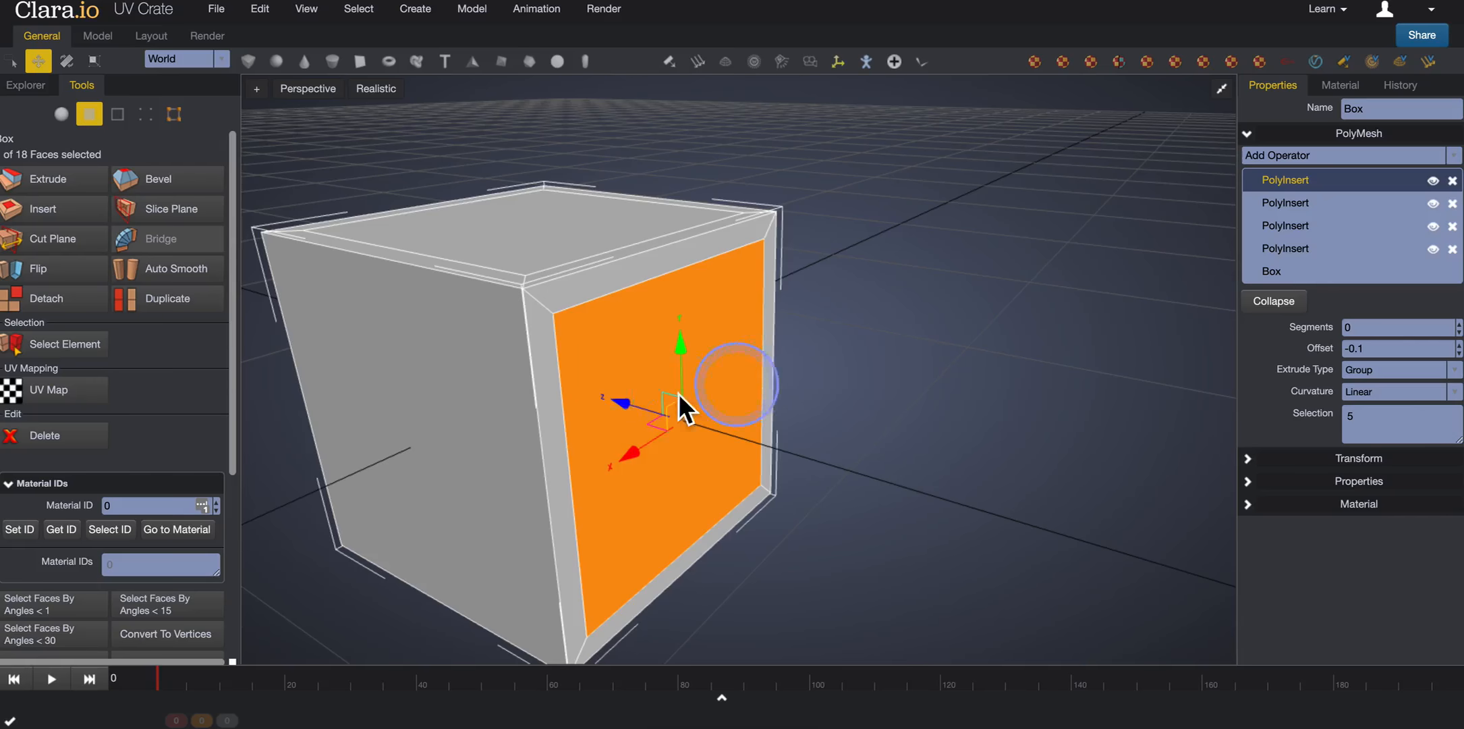
pyautogui.click(468, 386)
pyautogui.click(74, 215)
pyautogui.moveTo(485, 380); pyautogui.dragTo(799, 418)
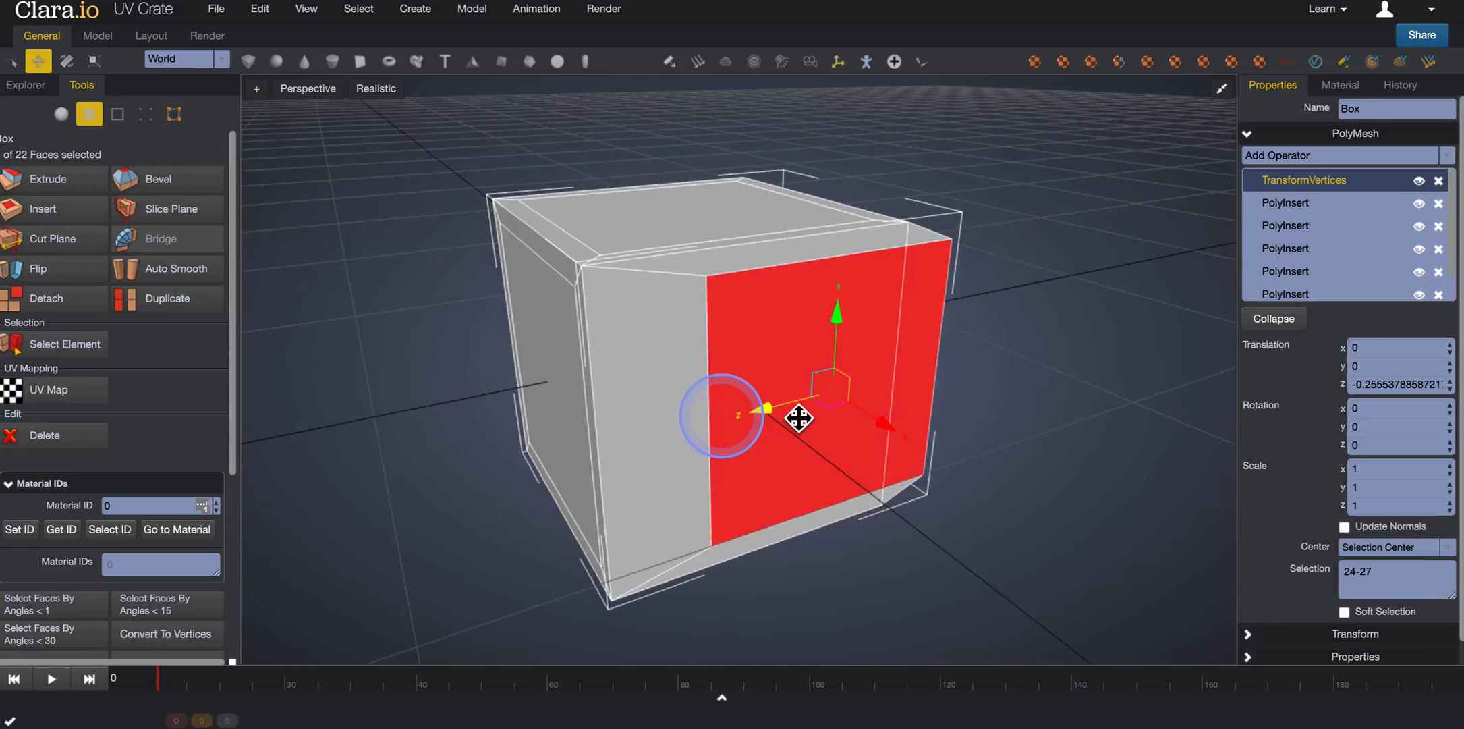
pyautogui.press('super+z')
pyautogui.press('super+z')
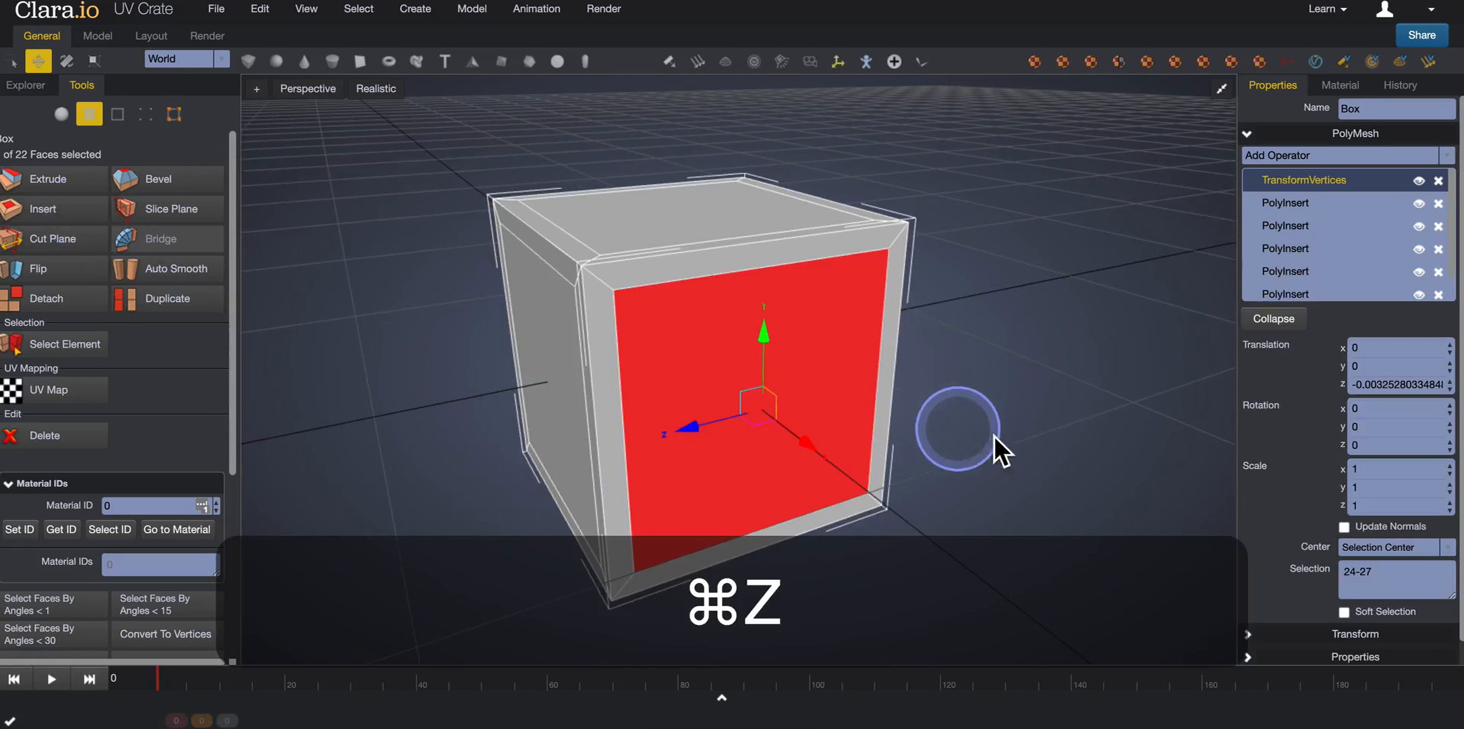
# - Inset the box's bottom face with an offset of -0.1
pyautogui.moveTo(1015, 409); pyautogui.dragTo(1015, 315)
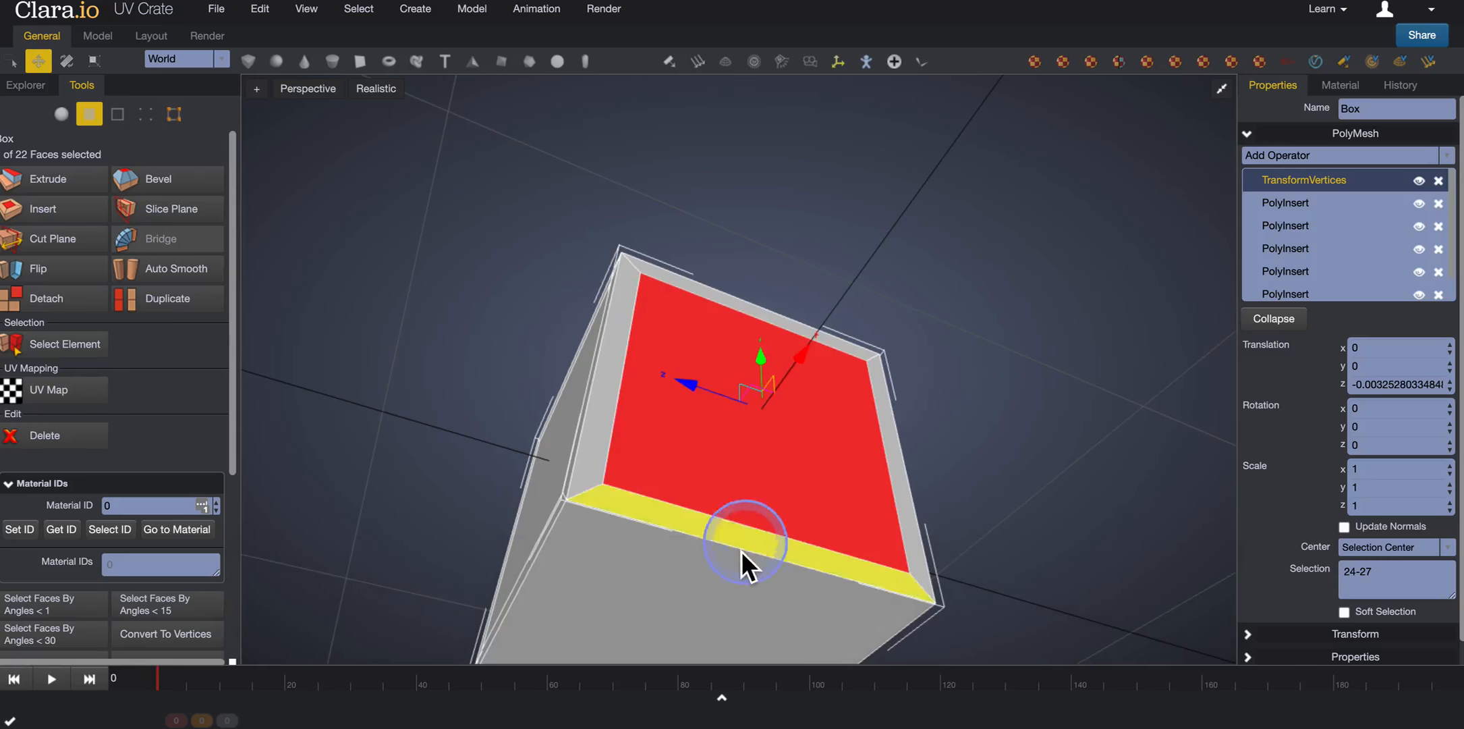
pyautogui.click(678, 580)
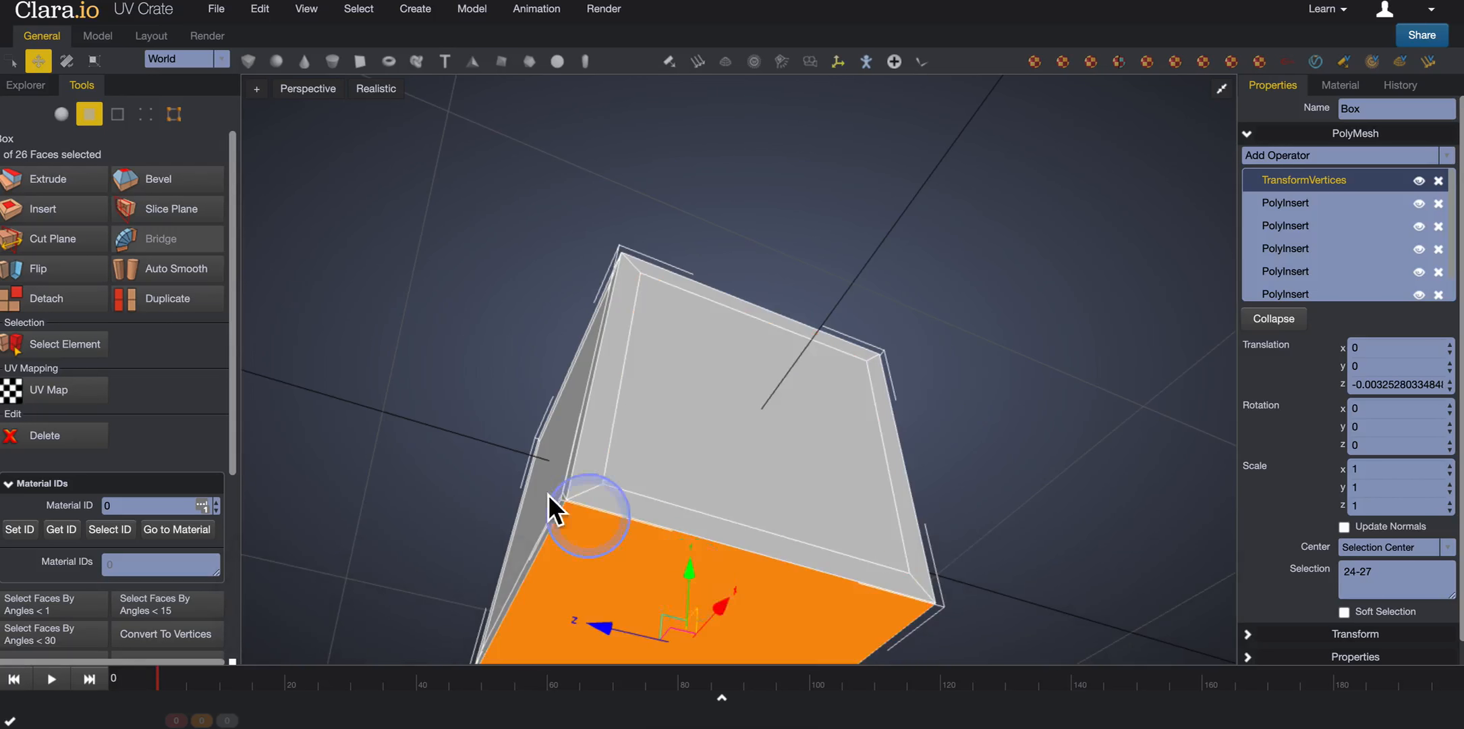
pyautogui.click(62, 215)
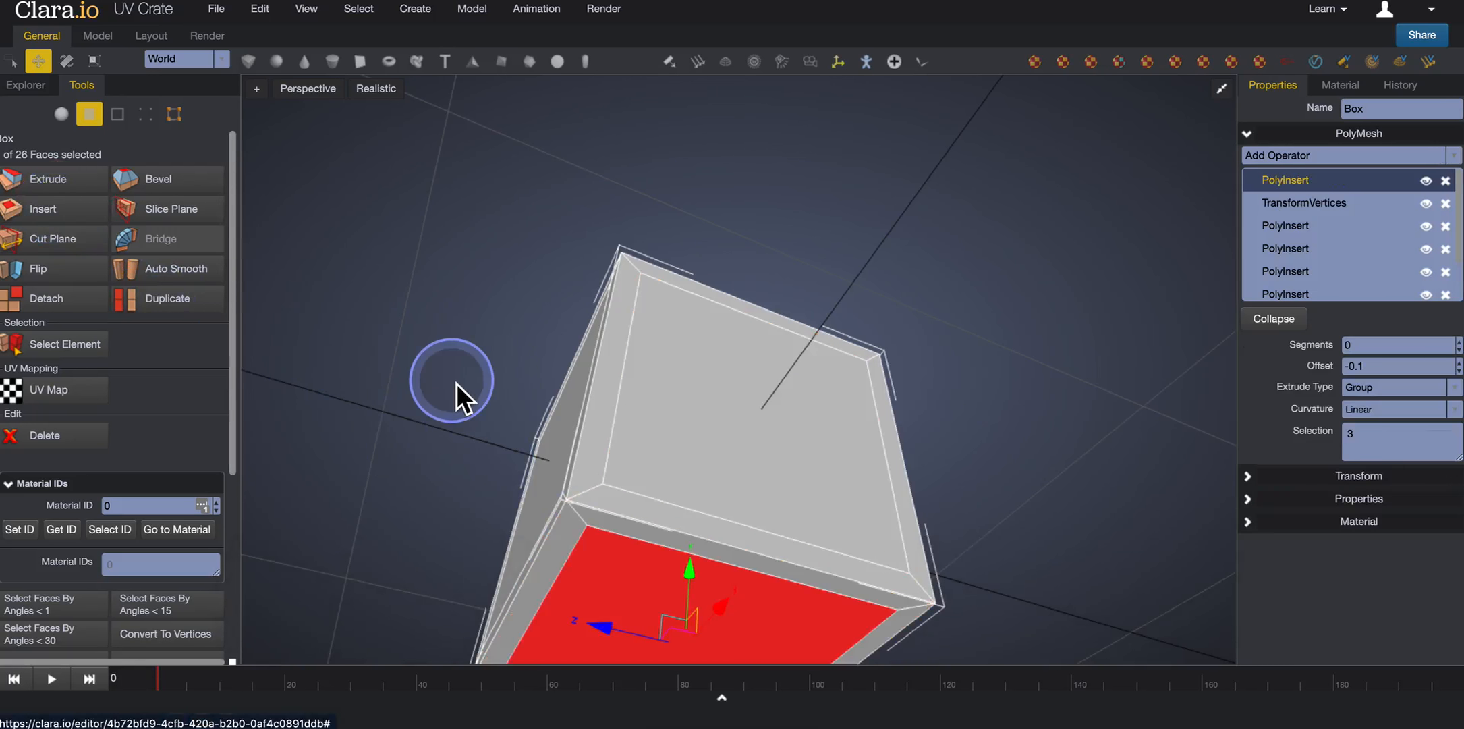
# - Extrude the inset panel on the box's top face inward with a length of -0.05
pyautogui.moveTo(505, 302); pyautogui.dragTo(443, 349, button='right')
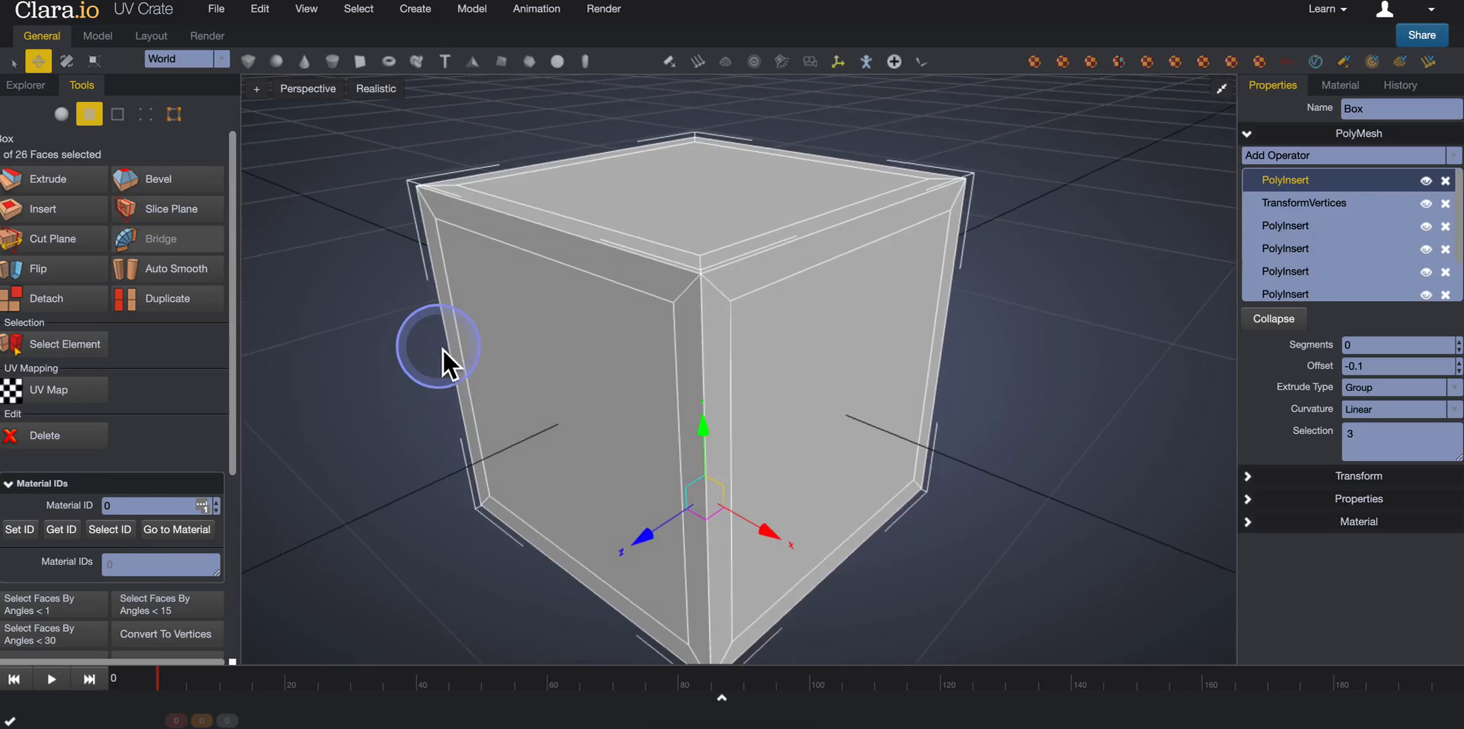
pyautogui.click(614, 201)
pyautogui.click(58, 197)
pyautogui.click(58, 184)
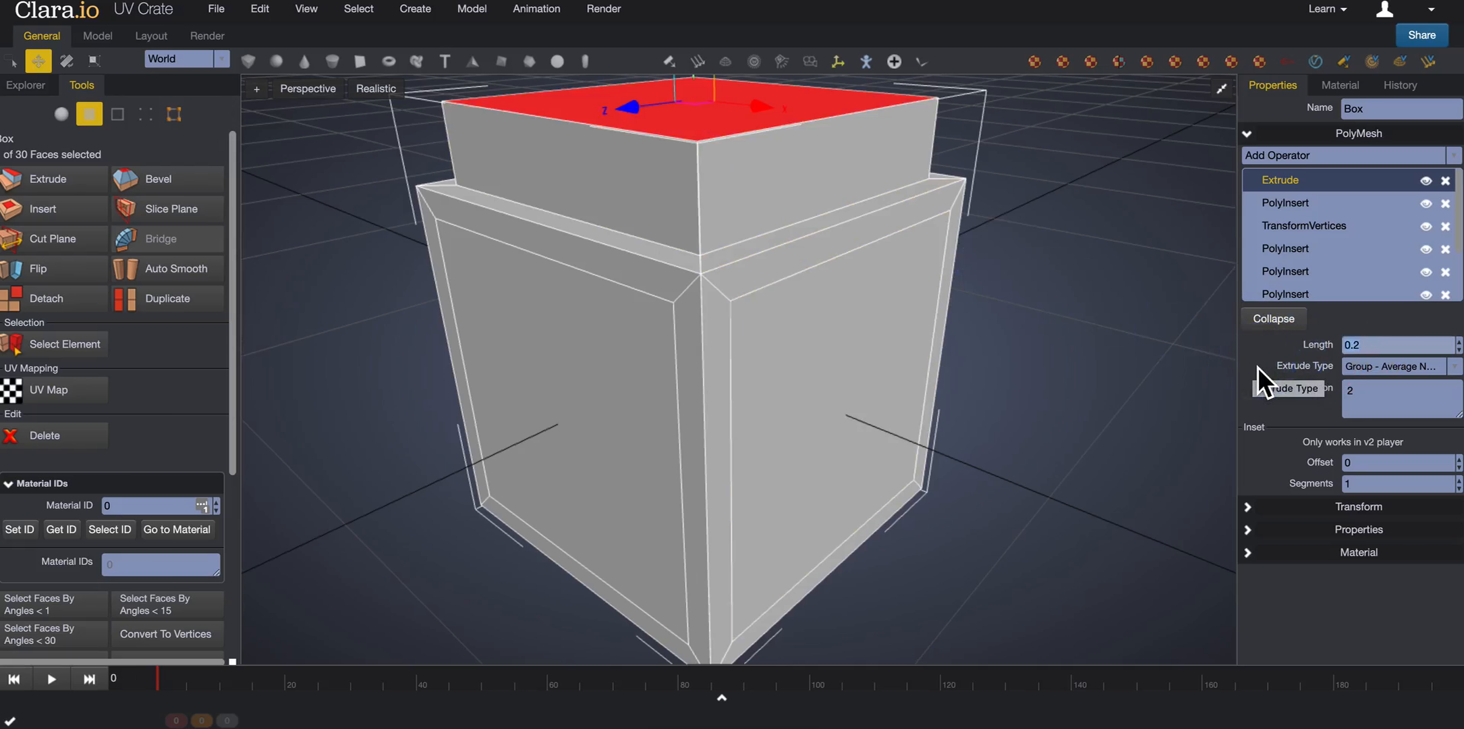
pyautogui.write('-.')
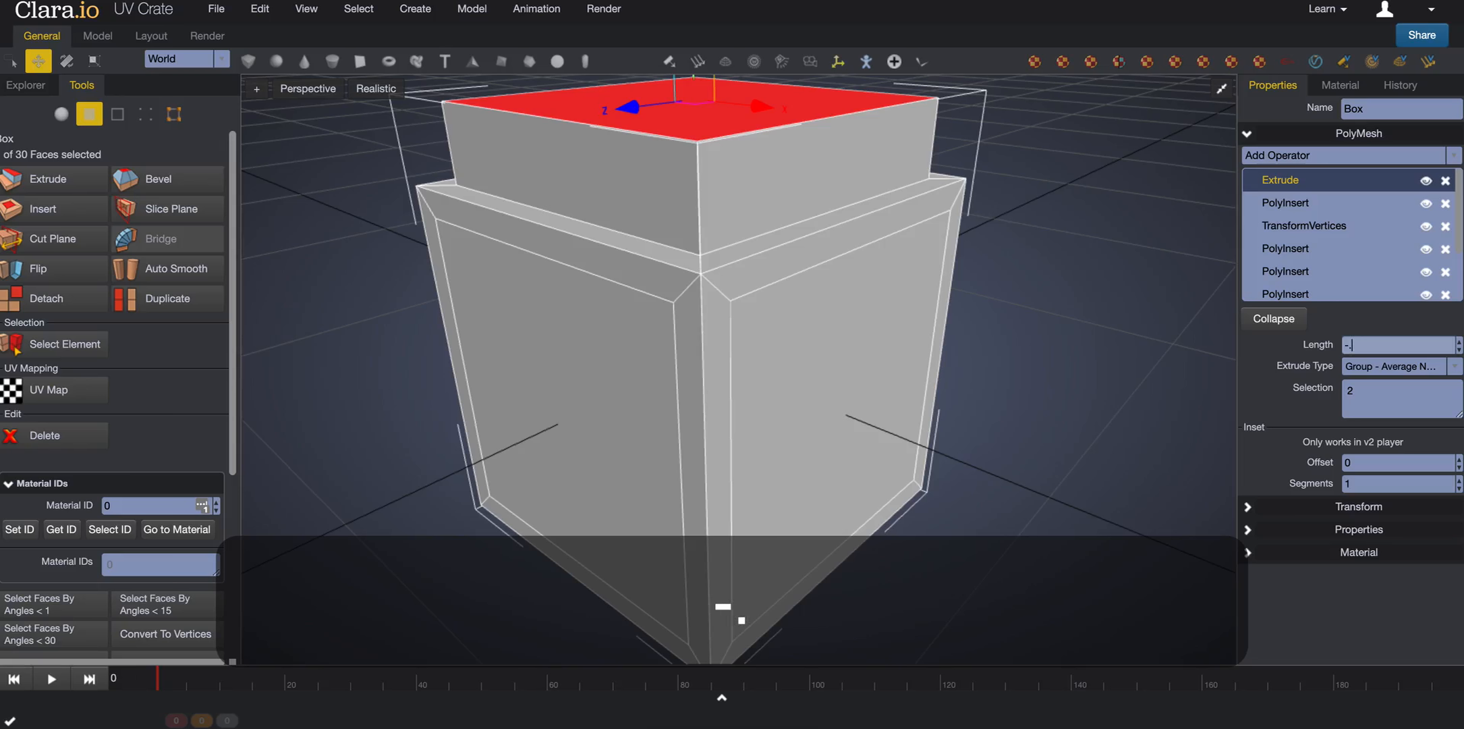
pyautogui.write('05')
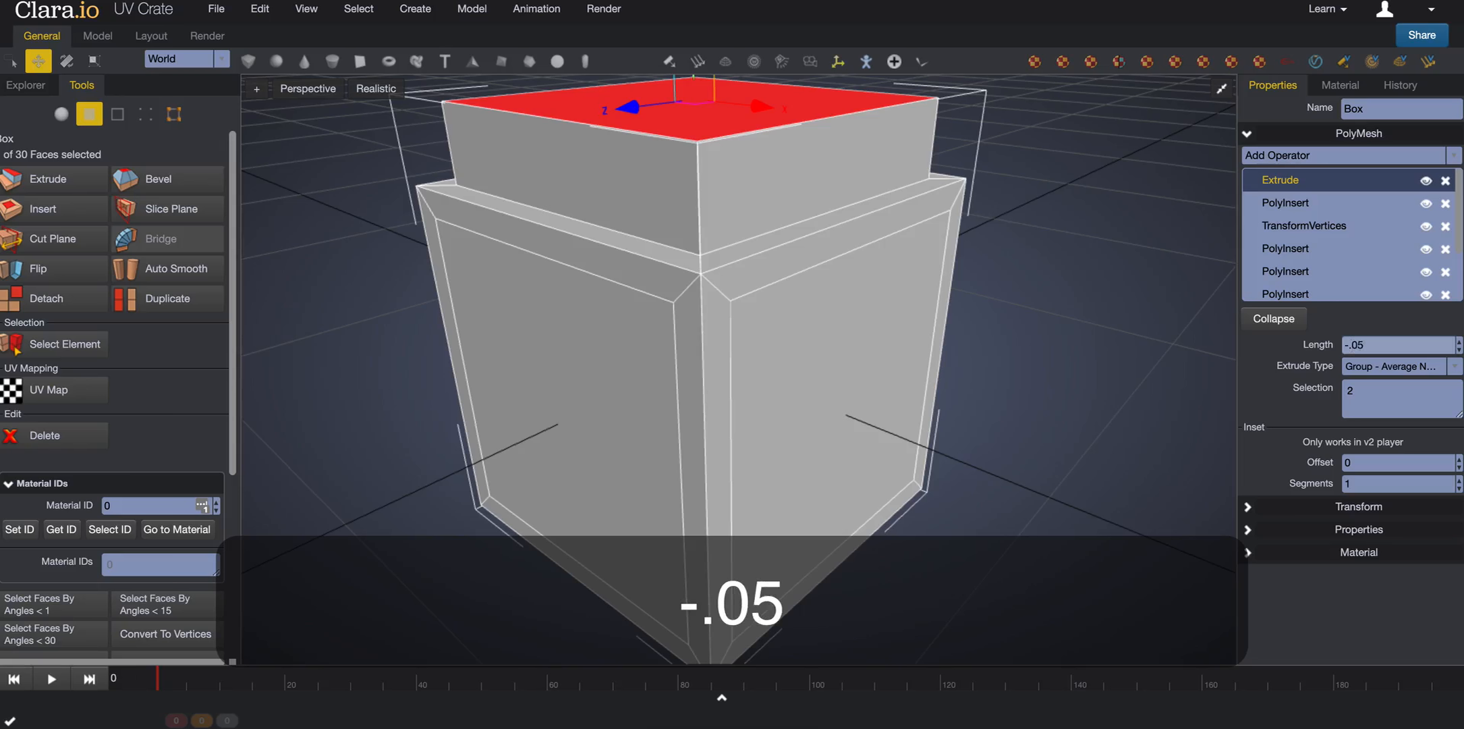
pyautogui.press('Return')
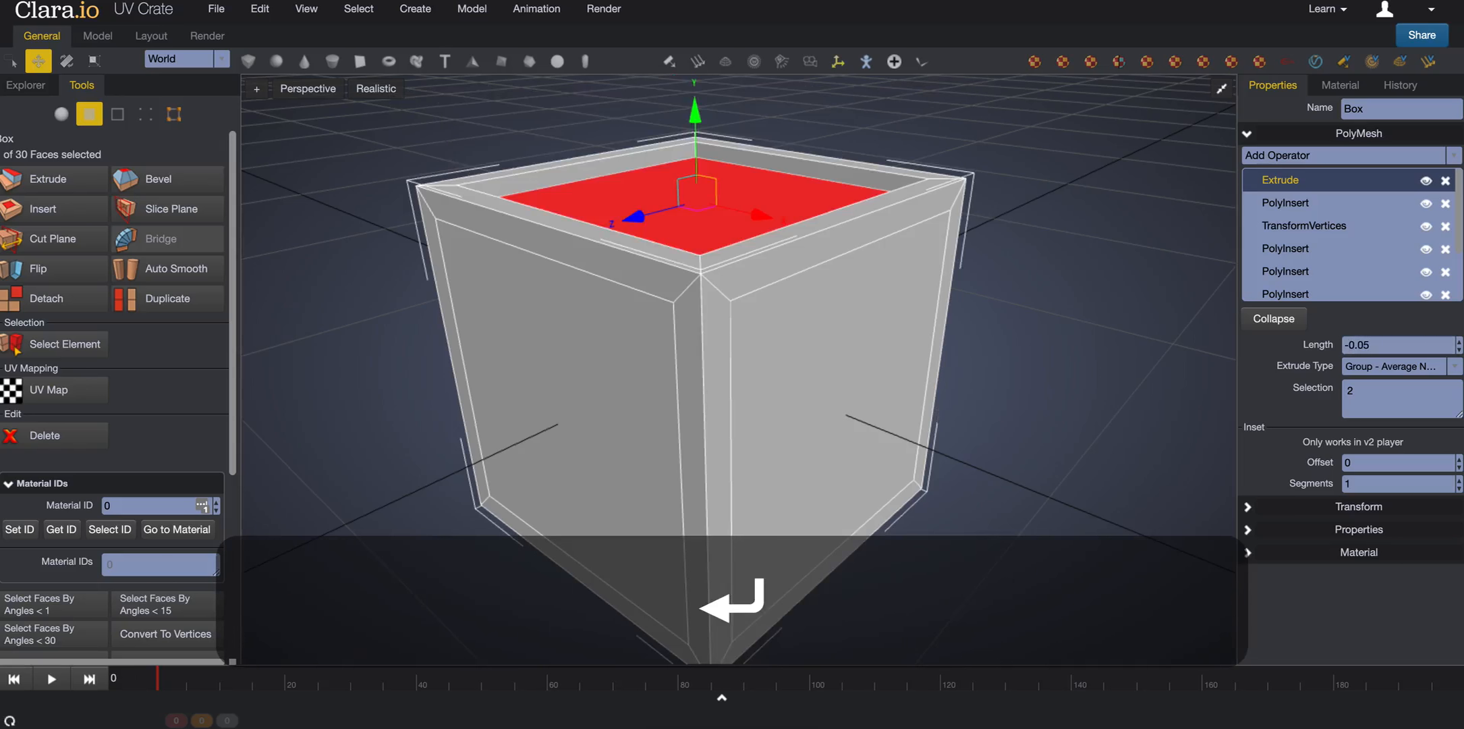
pyautogui.moveTo(1093, 184); pyautogui.dragTo(1097, 224)
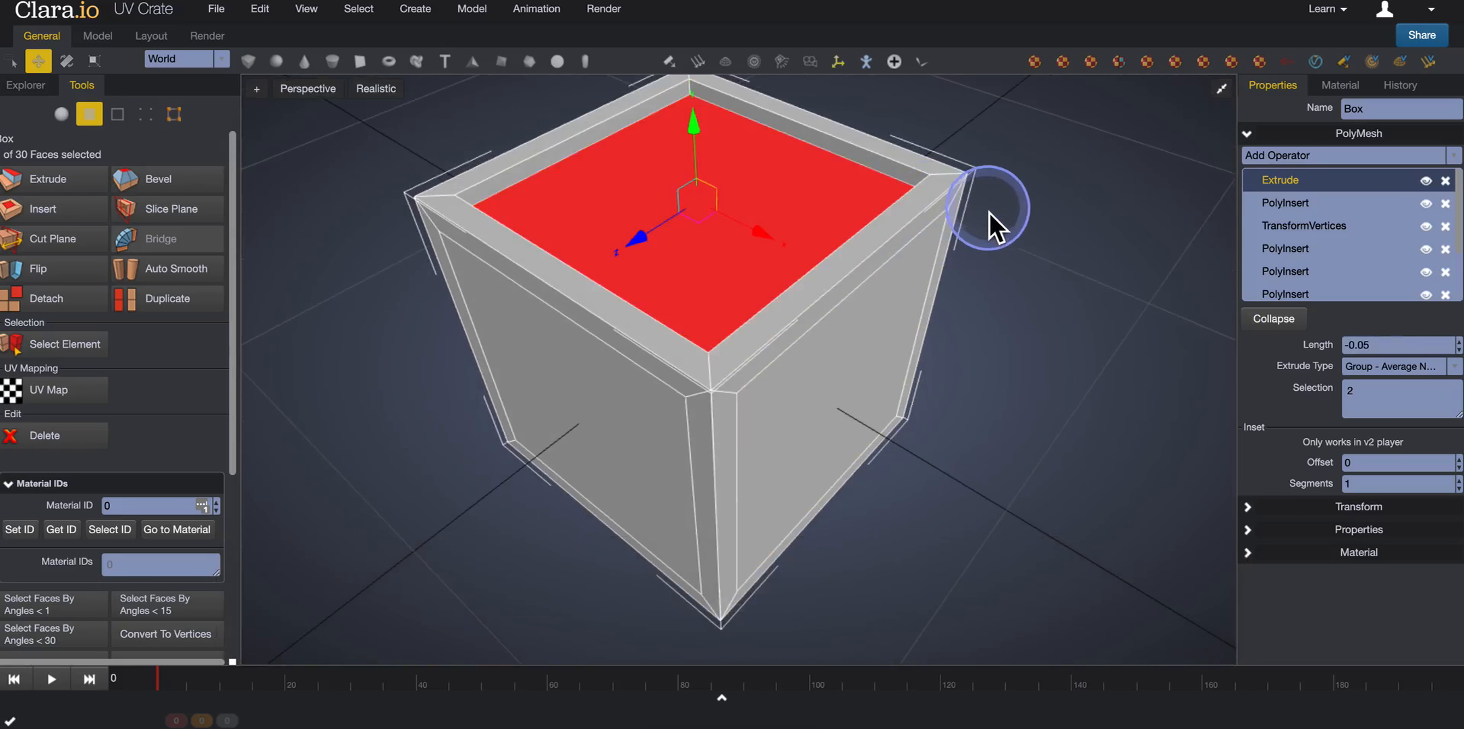
# - Extrude the inset panel on one front-facing side of the box inward, reusing the top panel's length of -0.05
pyautogui.click(1400, 346)
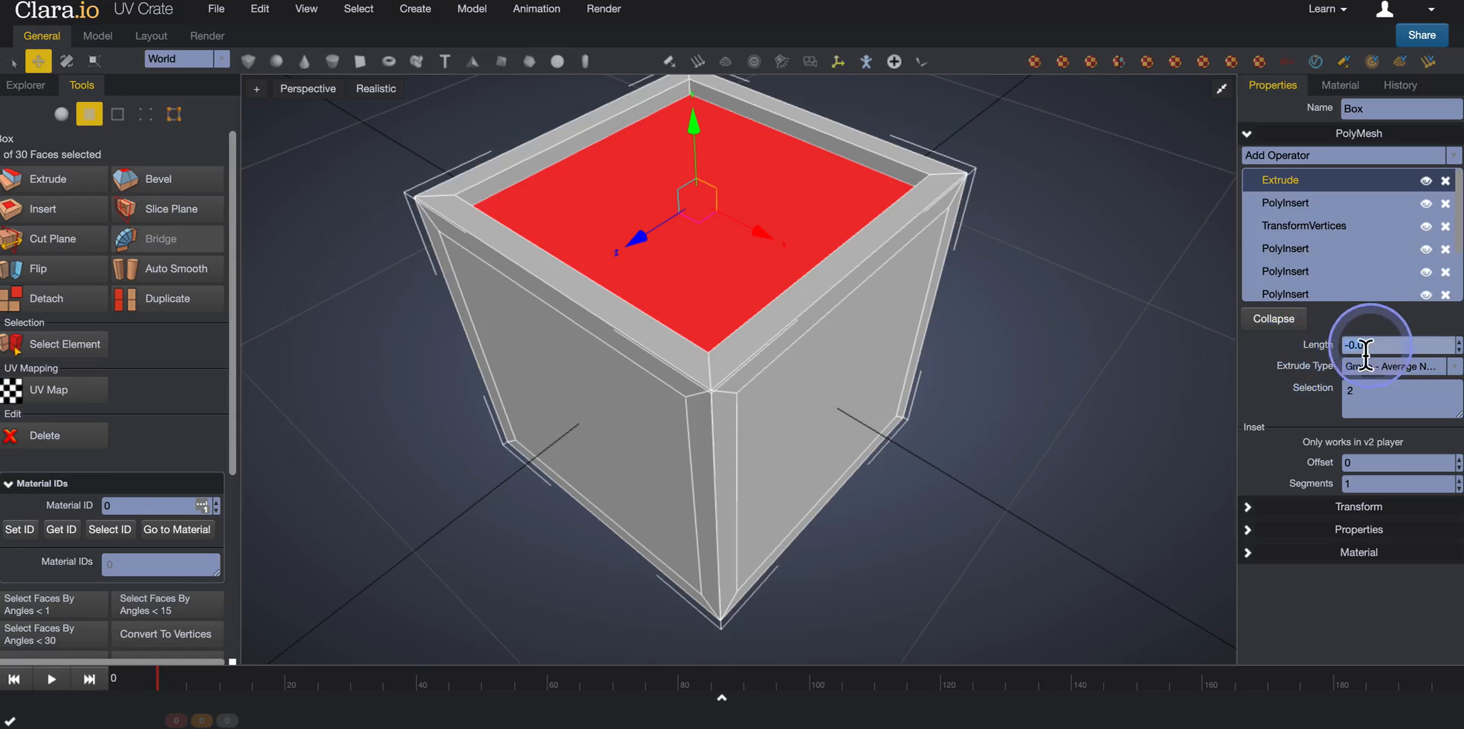
pyautogui.press('super+c')
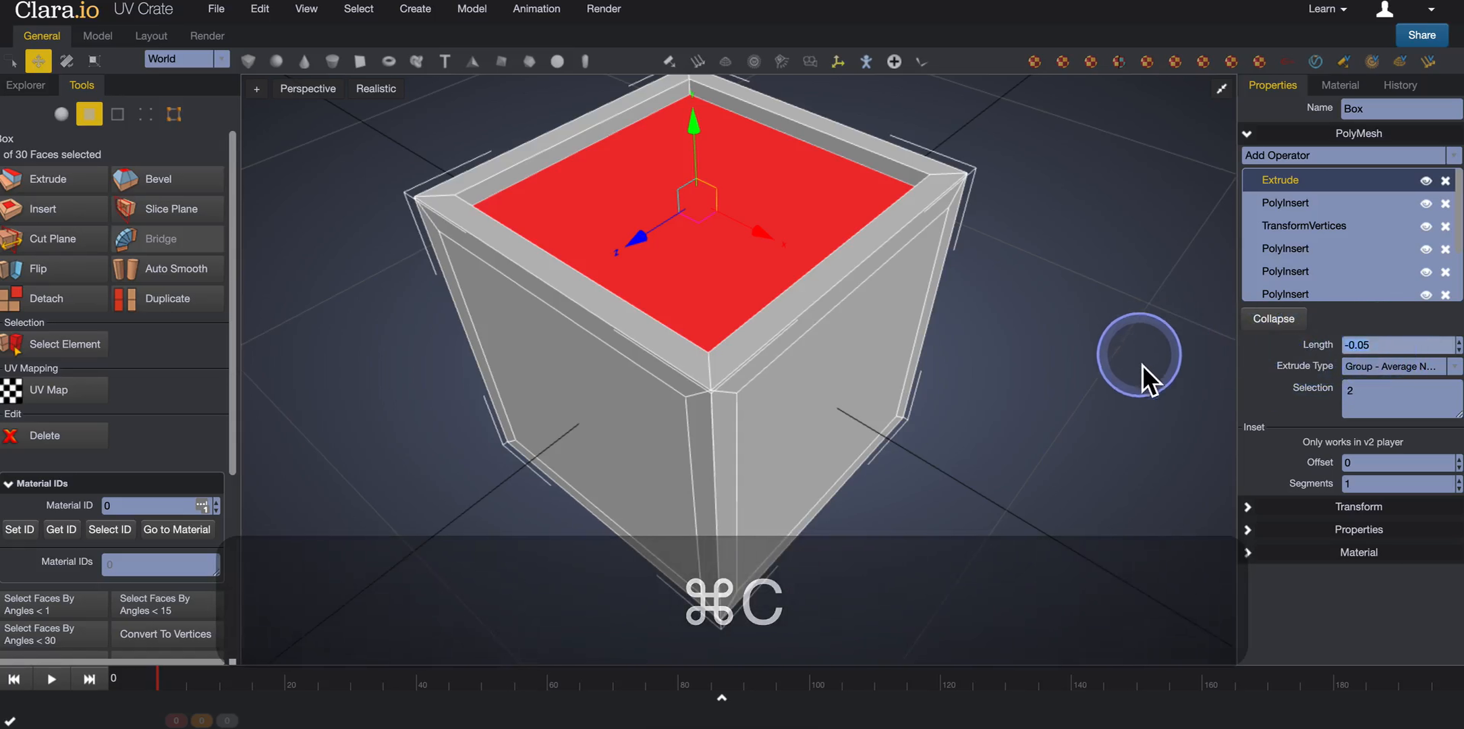
pyautogui.moveTo(1124, 367); pyautogui.dragTo(1114, 329, button='middle')
pyautogui.click(847, 390)
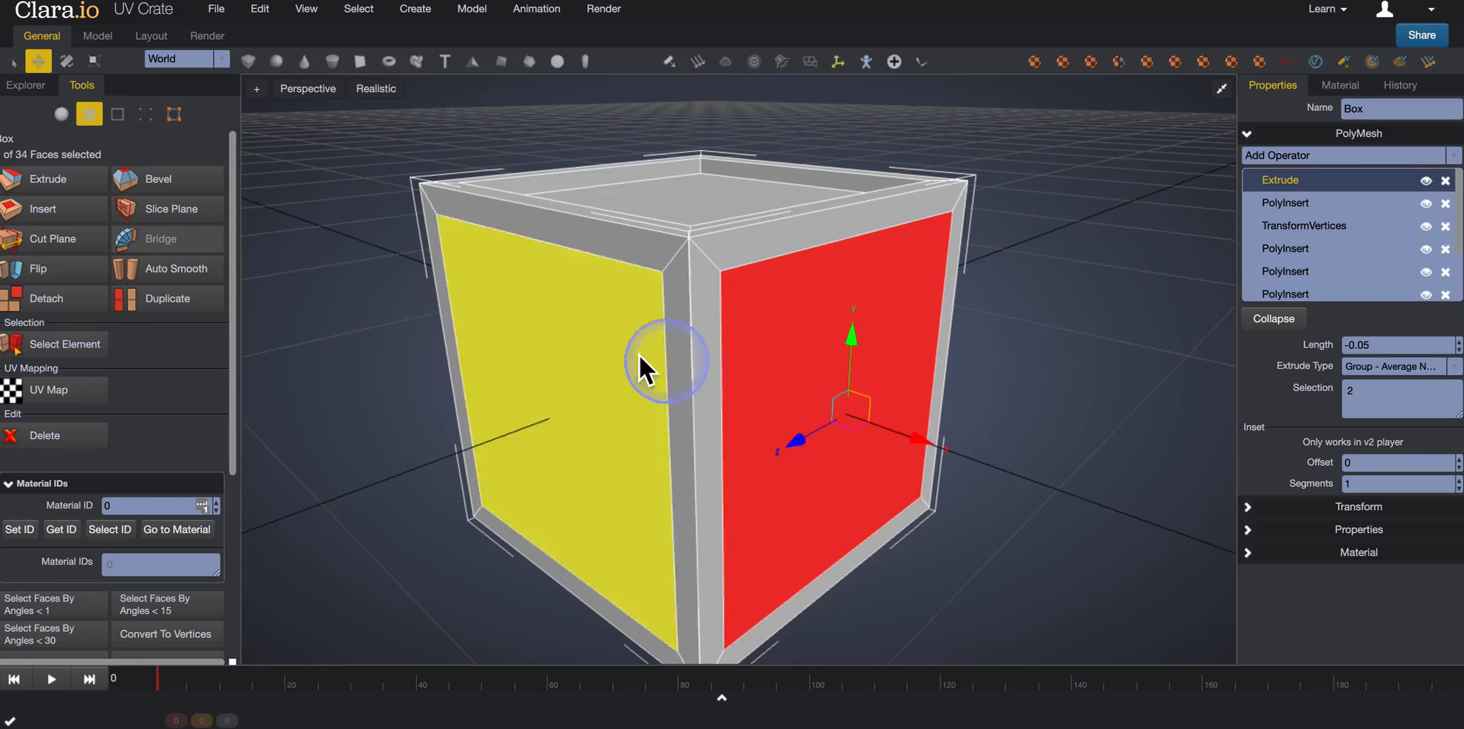
pyautogui.click(54, 177)
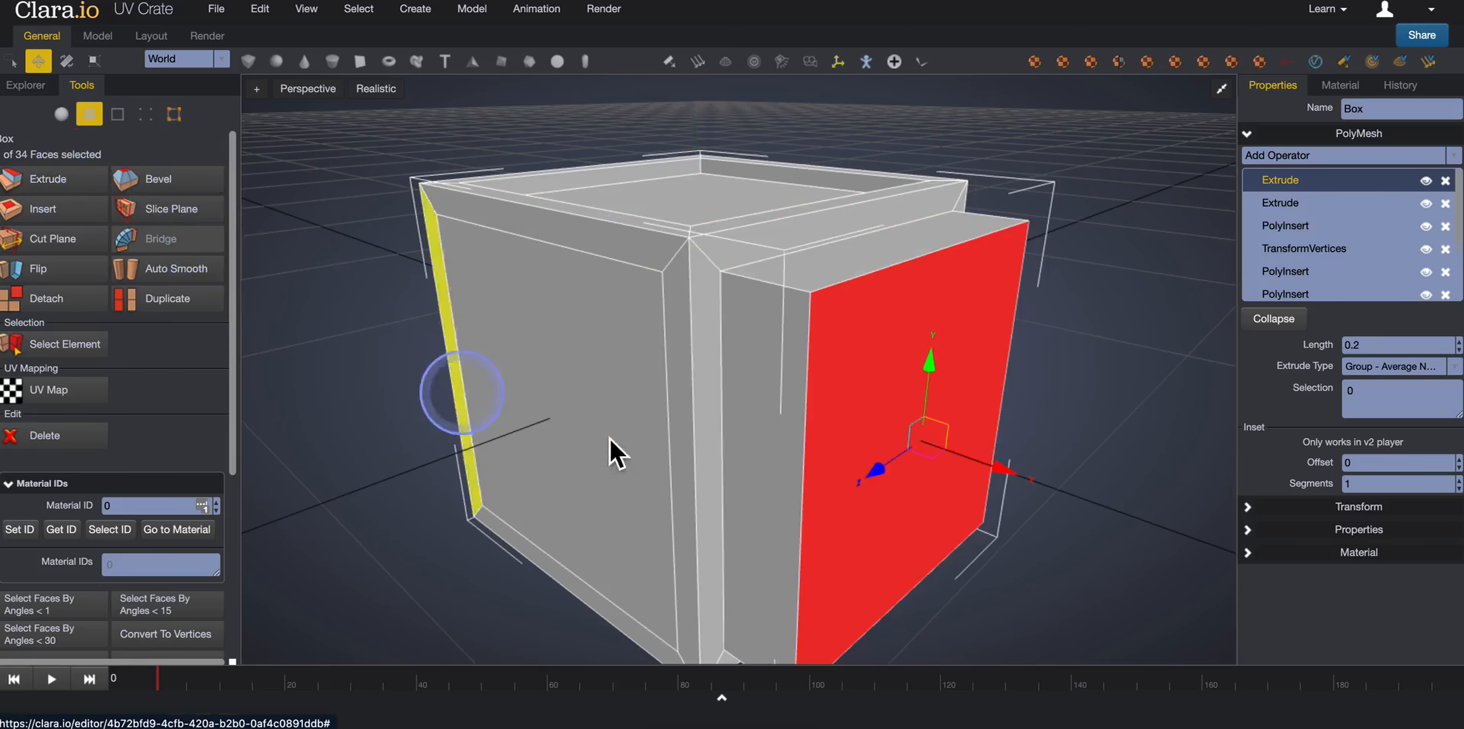
pyautogui.click(1366, 346)
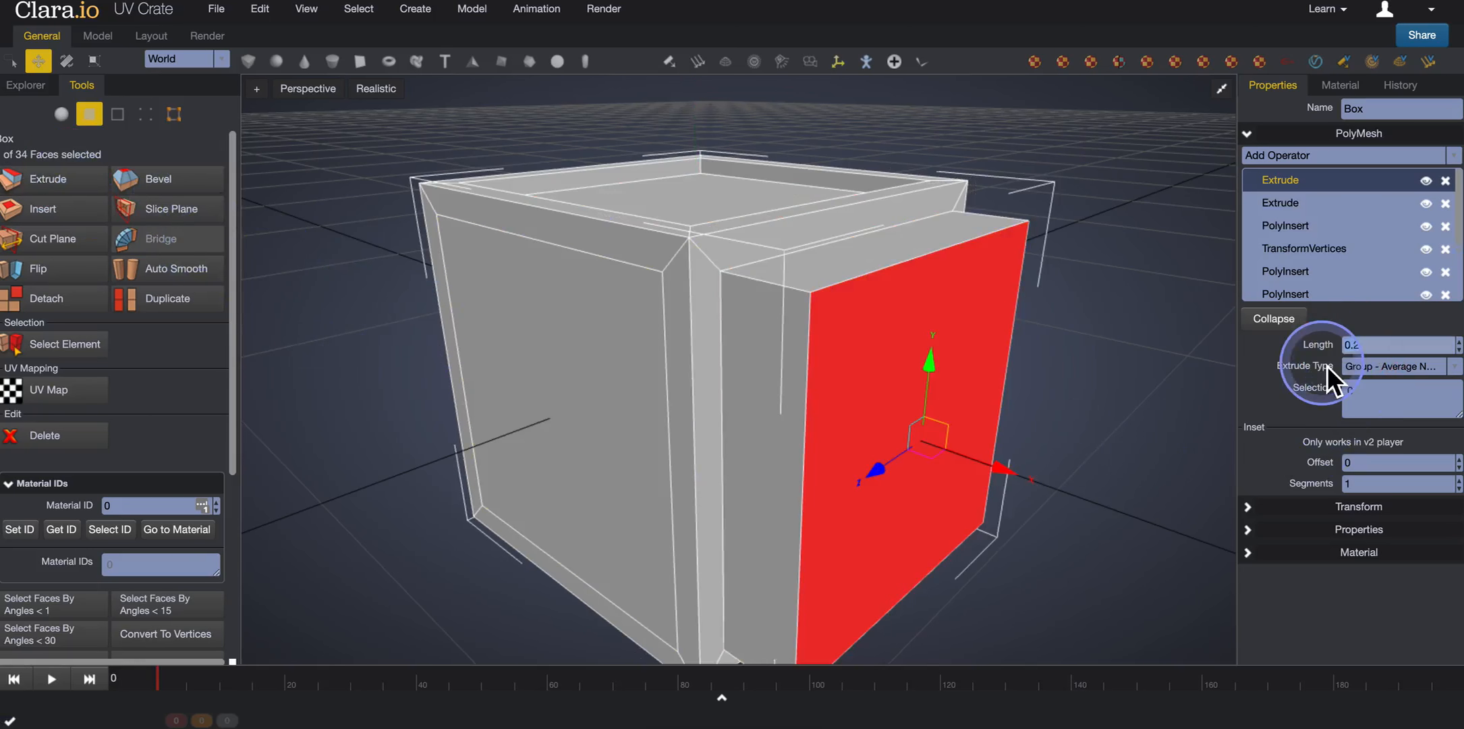
pyautogui.press('super+v')
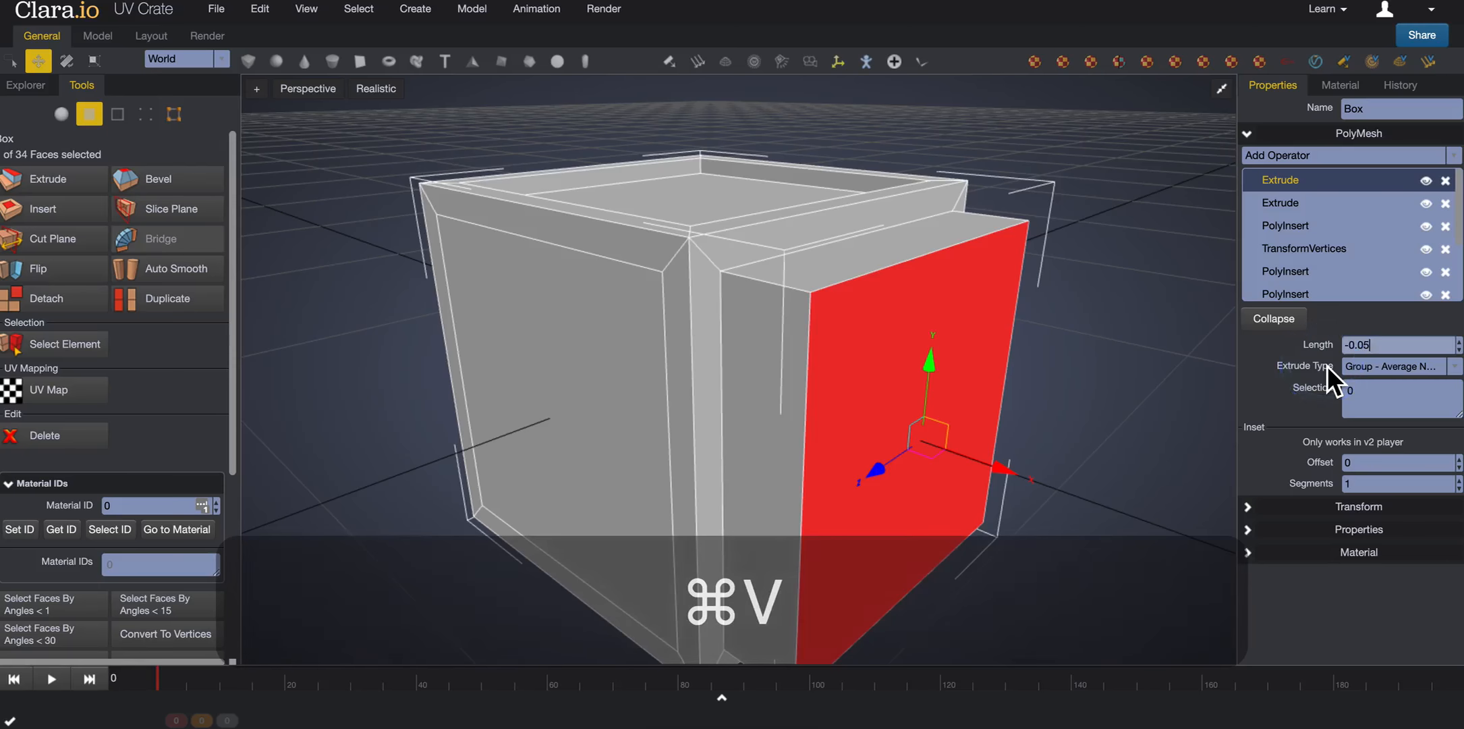
pyautogui.press('Return')
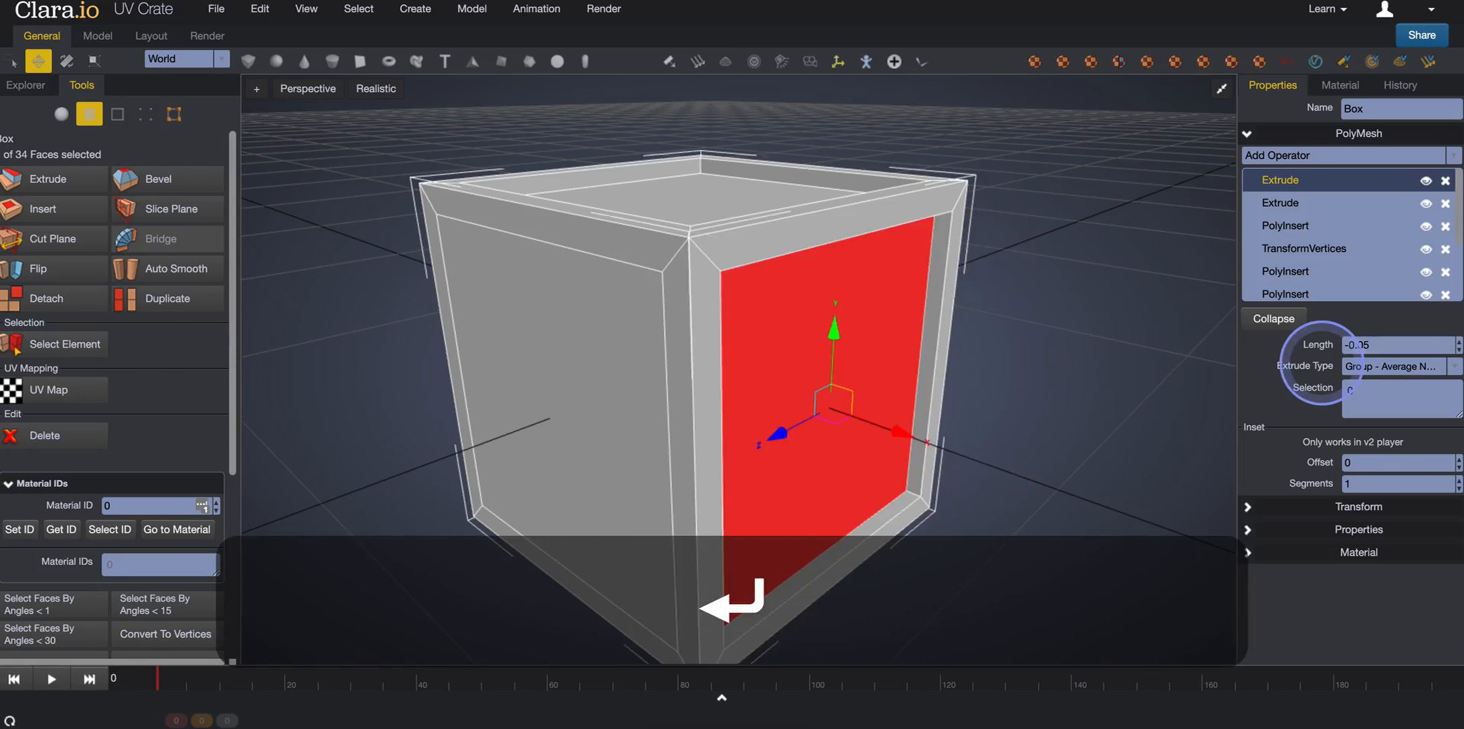
# - Extrude the inset panel on the adjacent side of the box inward with a length of -0.05
pyautogui.moveTo(998, 365); pyautogui.dragTo(1071, 344, button='right')
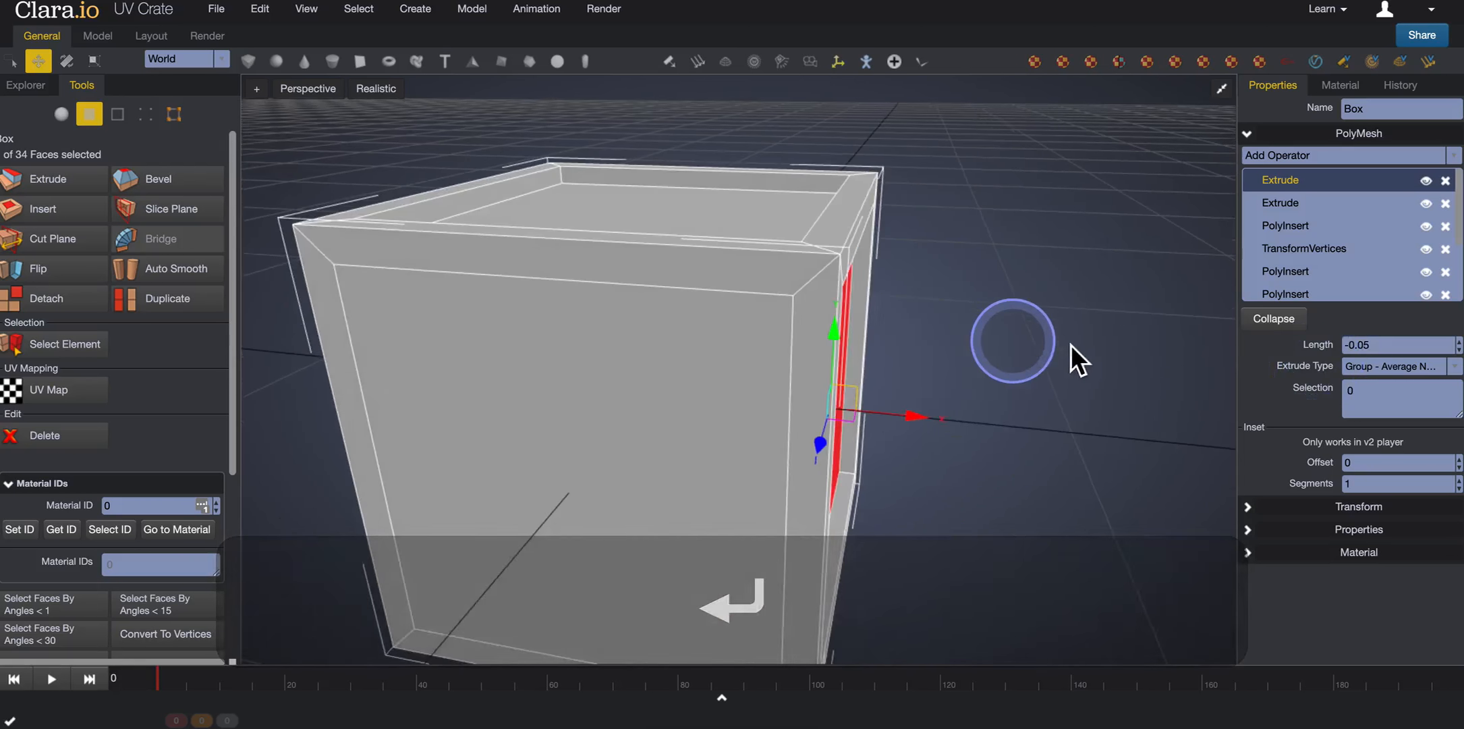
pyautogui.click(720, 382)
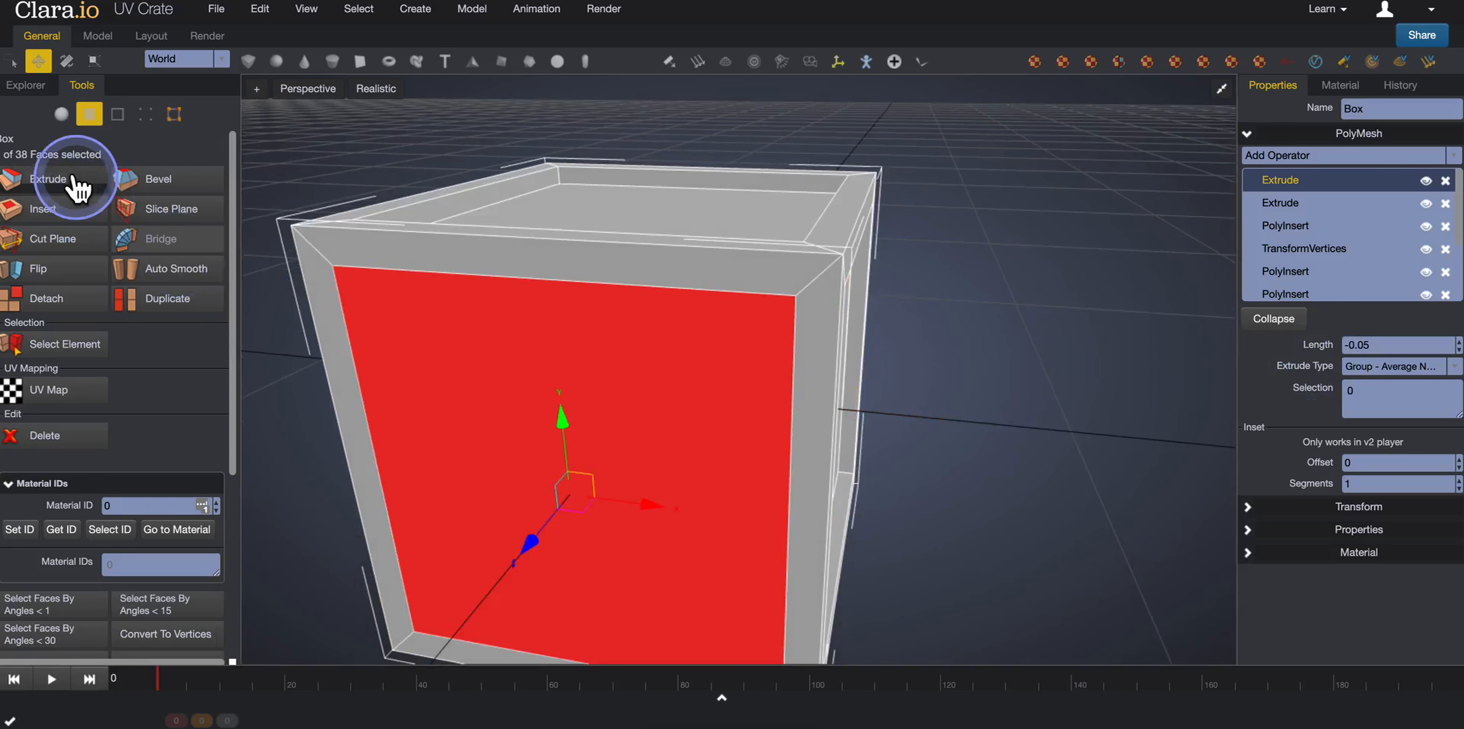
pyautogui.click(71, 182)
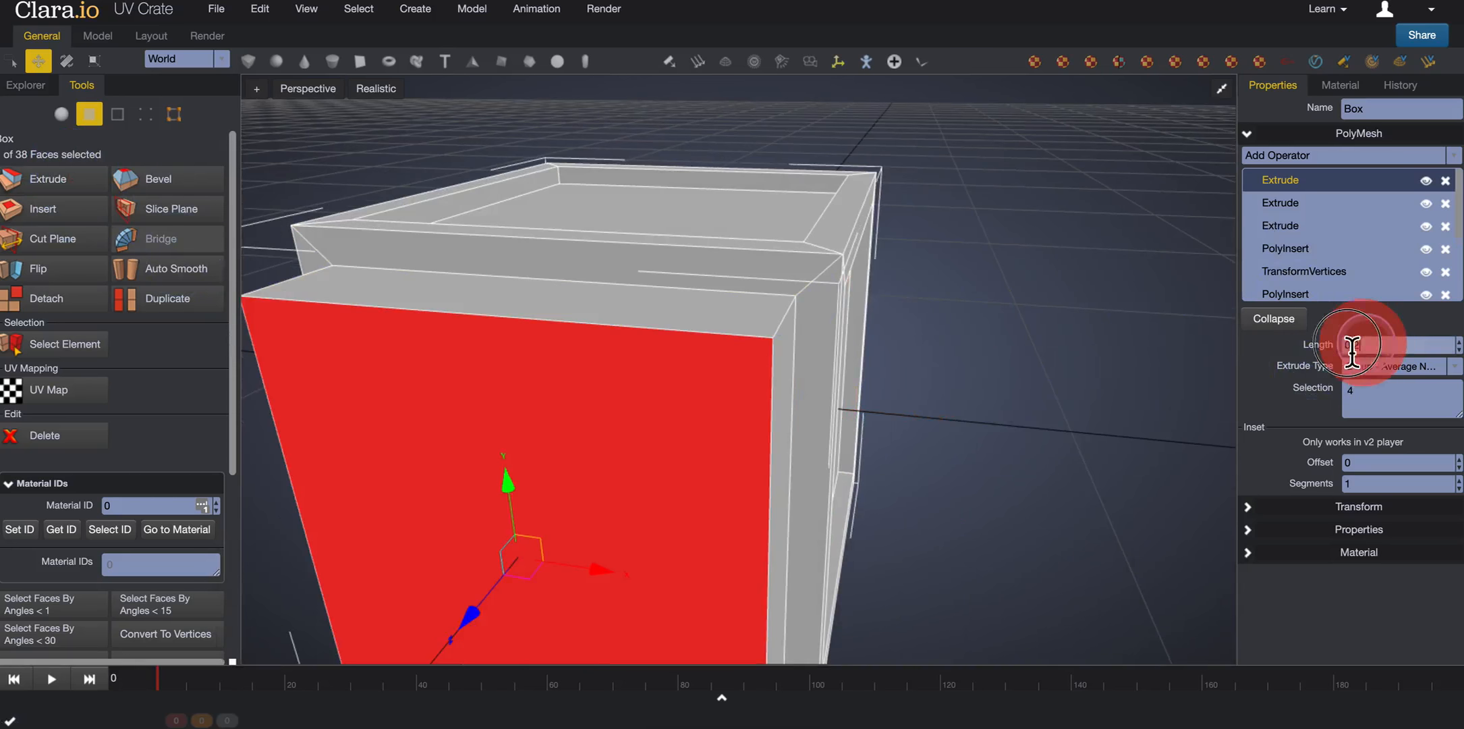
pyautogui.press('super+v')
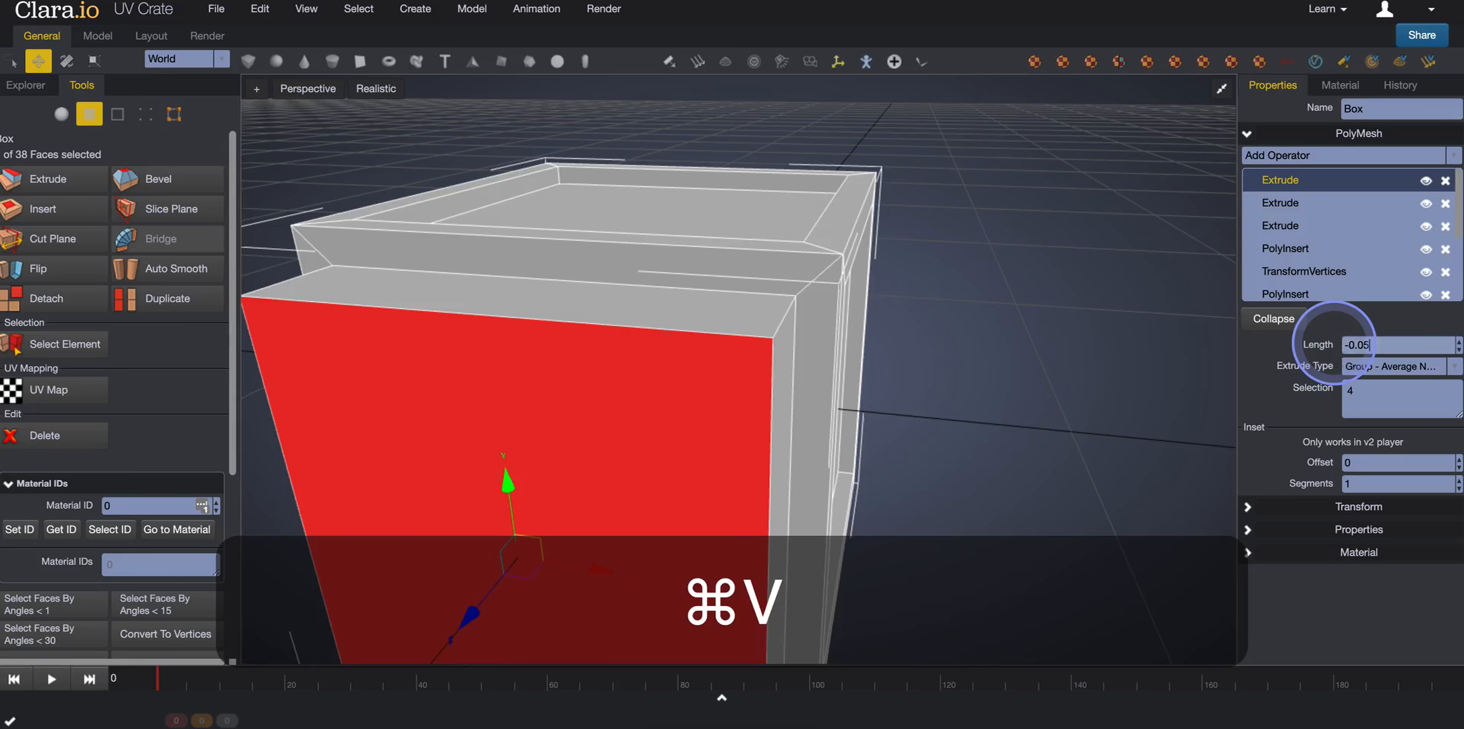
pyautogui.press('Return')
# - Extrude the inset panel on the box's third side inward with a length of -0.05
pyautogui.moveTo(990, 341); pyautogui.dragTo(1072, 332, button='middle')
pyautogui.moveTo(982, 335); pyautogui.dragTo(684, 426, button='middle')
pyautogui.click(674, 426)
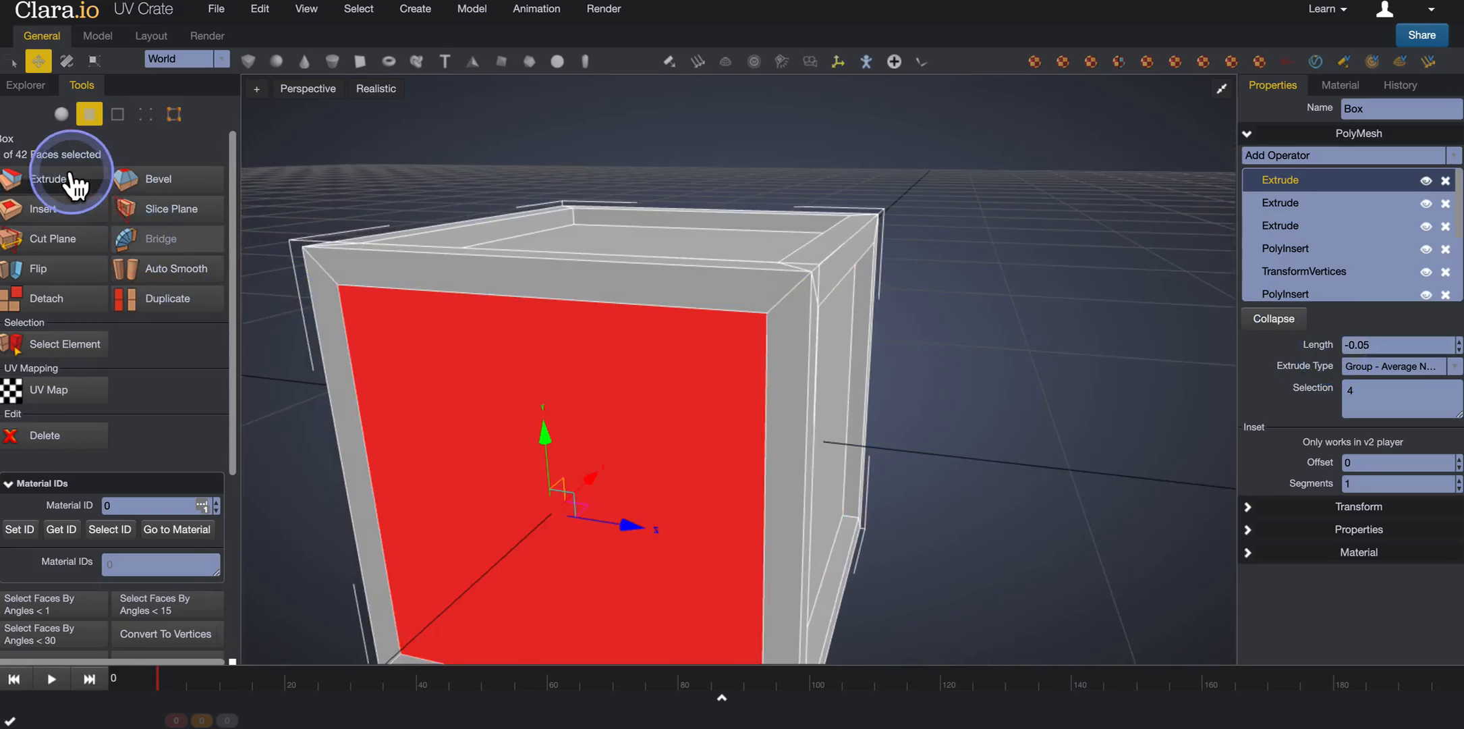
pyautogui.click(61, 177)
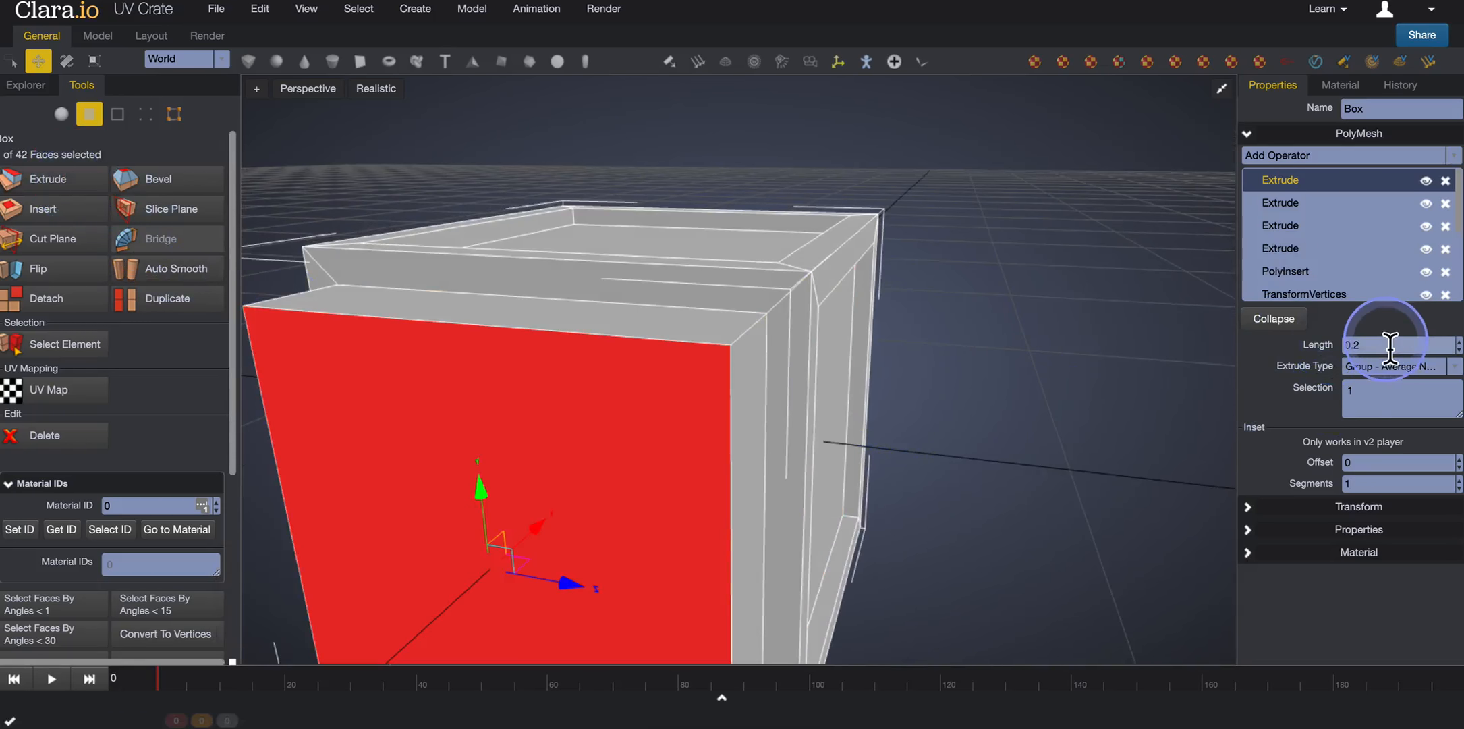
pyautogui.moveTo(1388, 342); pyautogui.dragTo(1328, 340)
pyautogui.press('super+v')
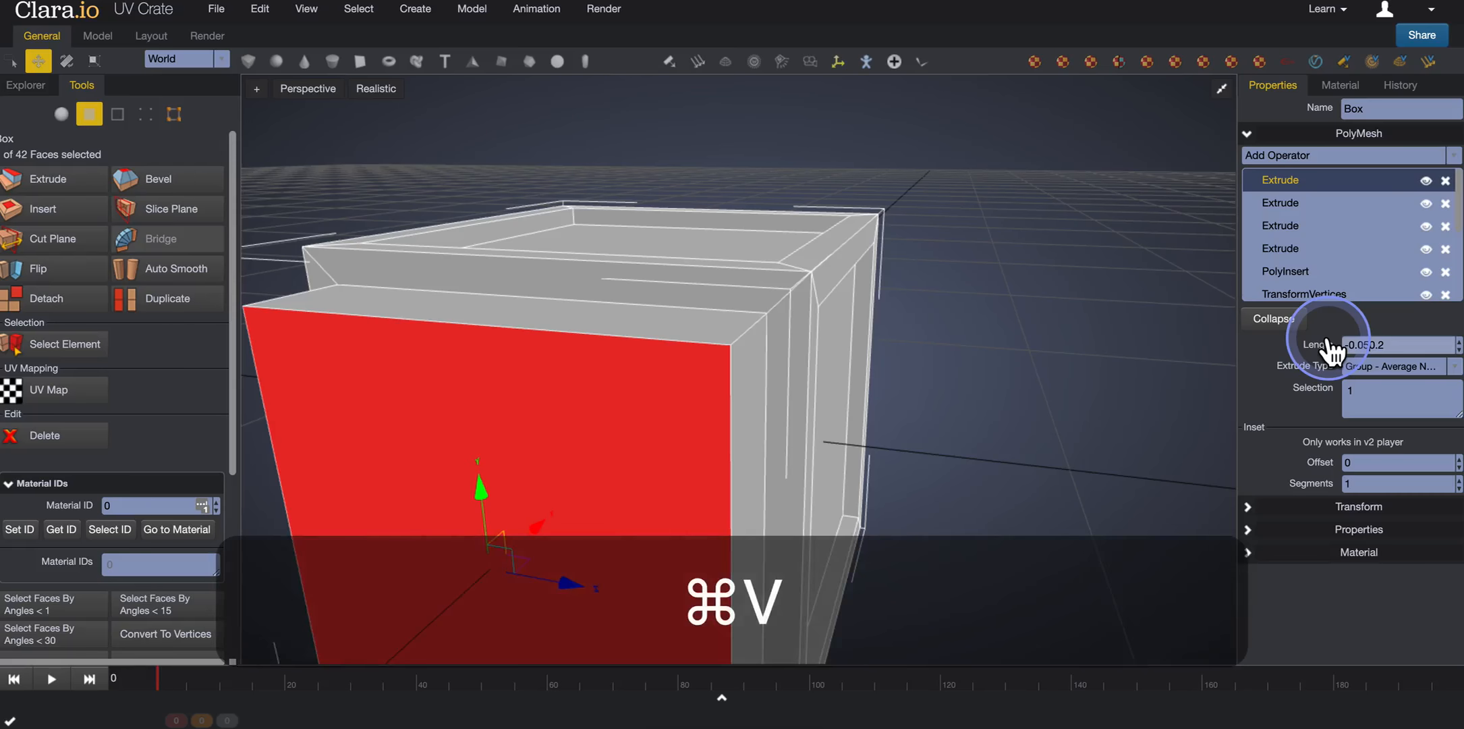
pyautogui.press('Return')
# - Extrude the box's remaining side panel and bottom panel inward separately with a length of -0.05, and clear the face selection
pyautogui.click(828, 355)
pyautogui.moveTo(827, 354); pyautogui.dragTo(641, 378, button='right')
pyautogui.click(637, 376)
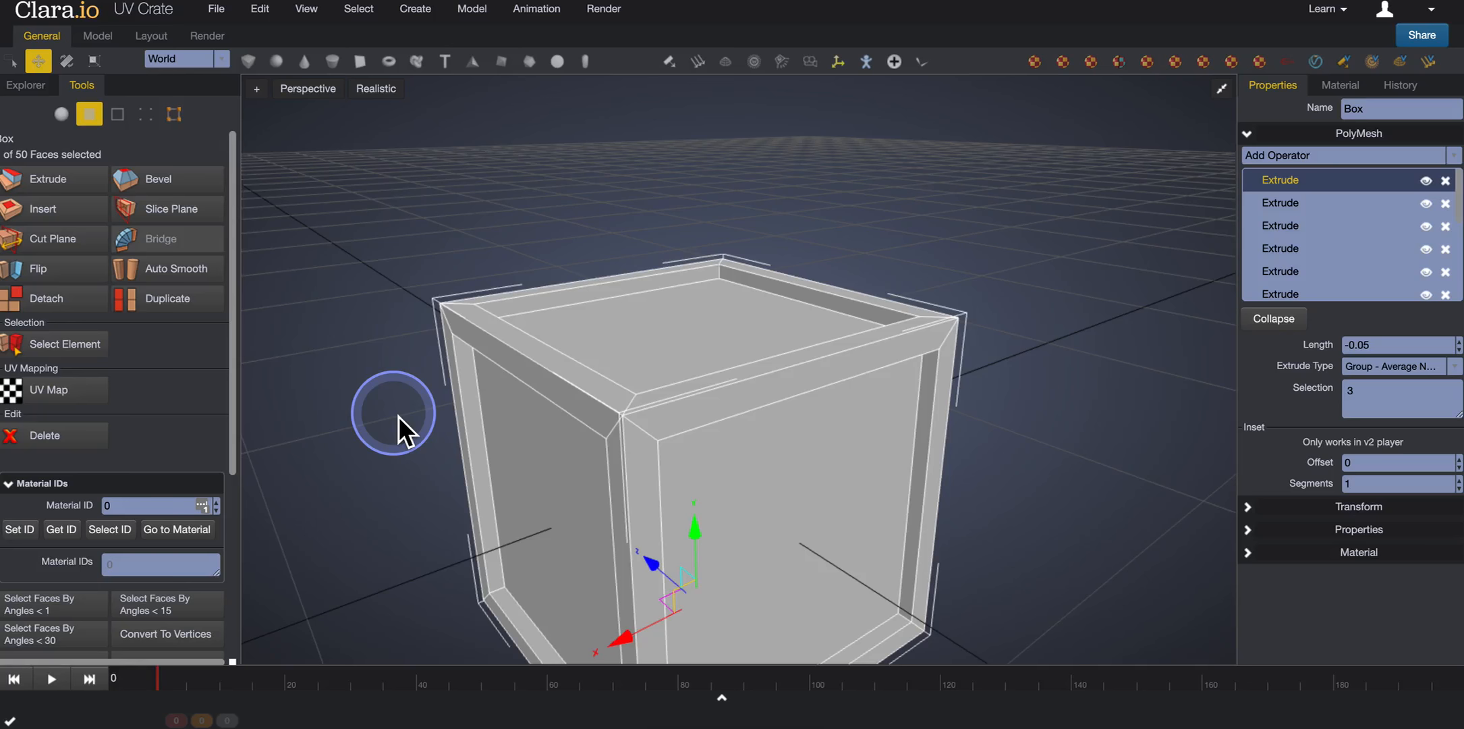
pyautogui.press('a')
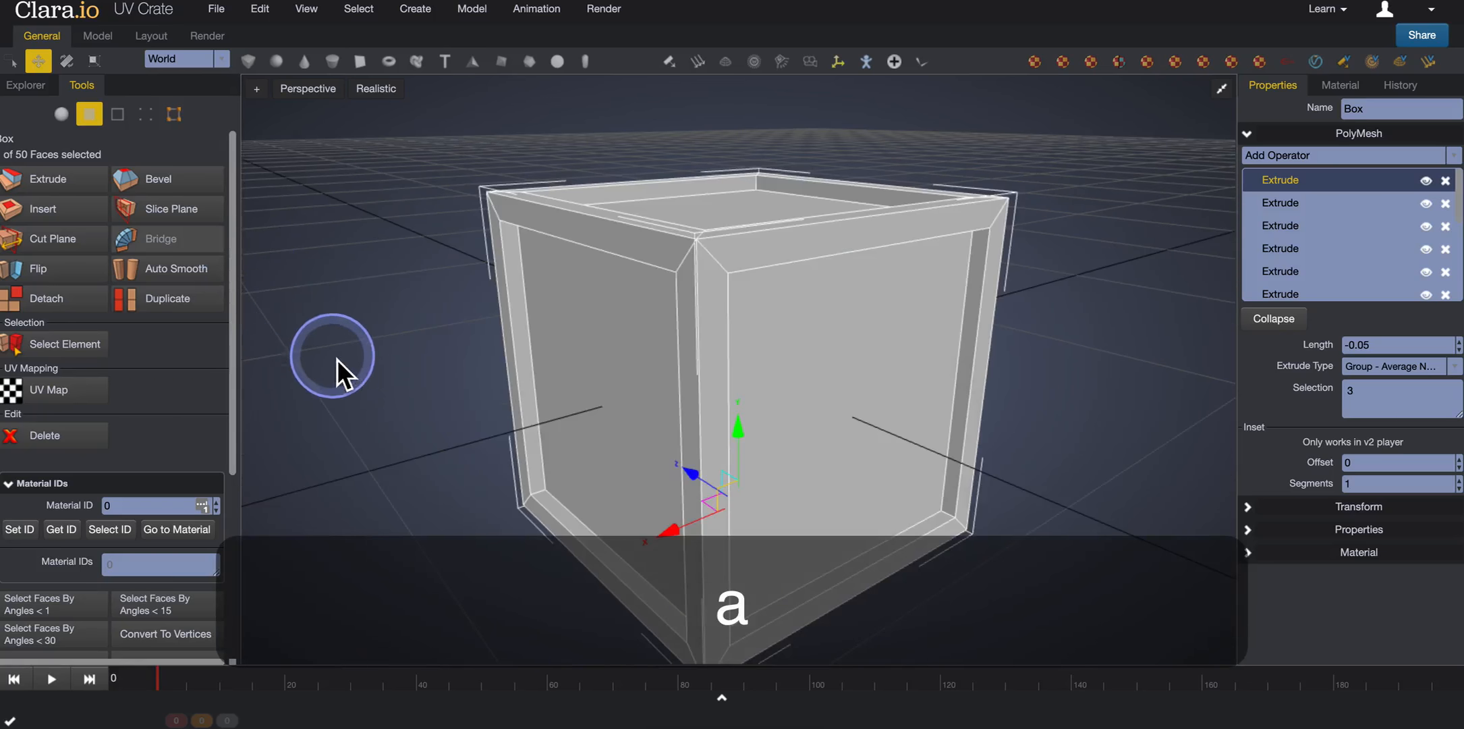
pyautogui.moveTo(388, 385)
pyautogui.mouseDown(button='right')
pyautogui.moveTo(613, 381)
pyautogui.moveTo(696, 302)
pyautogui.mouseUp(button='right')
pyautogui.click(475, 334)
pyautogui.moveTo(490, 357); pyautogui.dragTo(513, 440, button='right')
pyautogui.moveTo(455, 407); pyautogui.dragTo(451, 400, button='right')
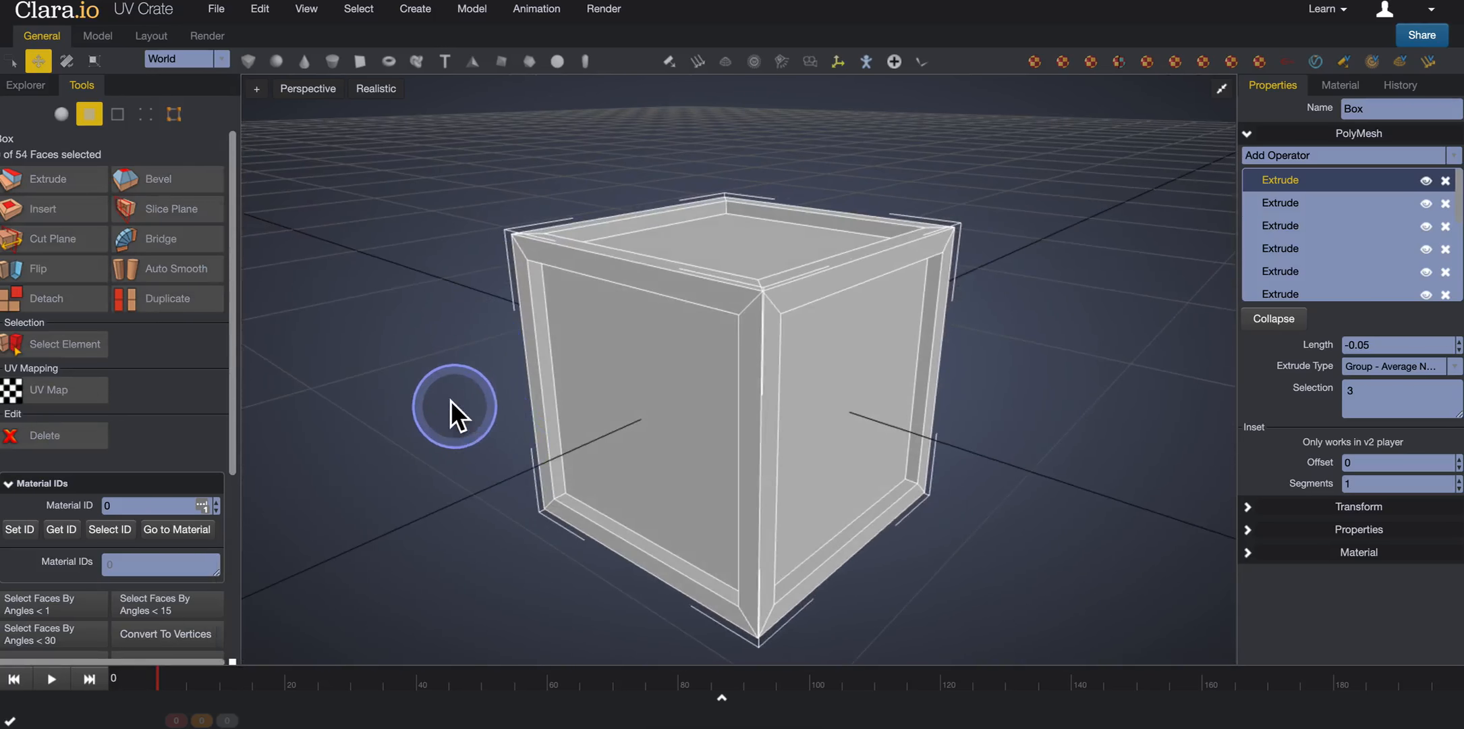
# - Select the box as a whole object and raise it in the front view until its base rests on the ground plane
pyautogui.click(62, 114)
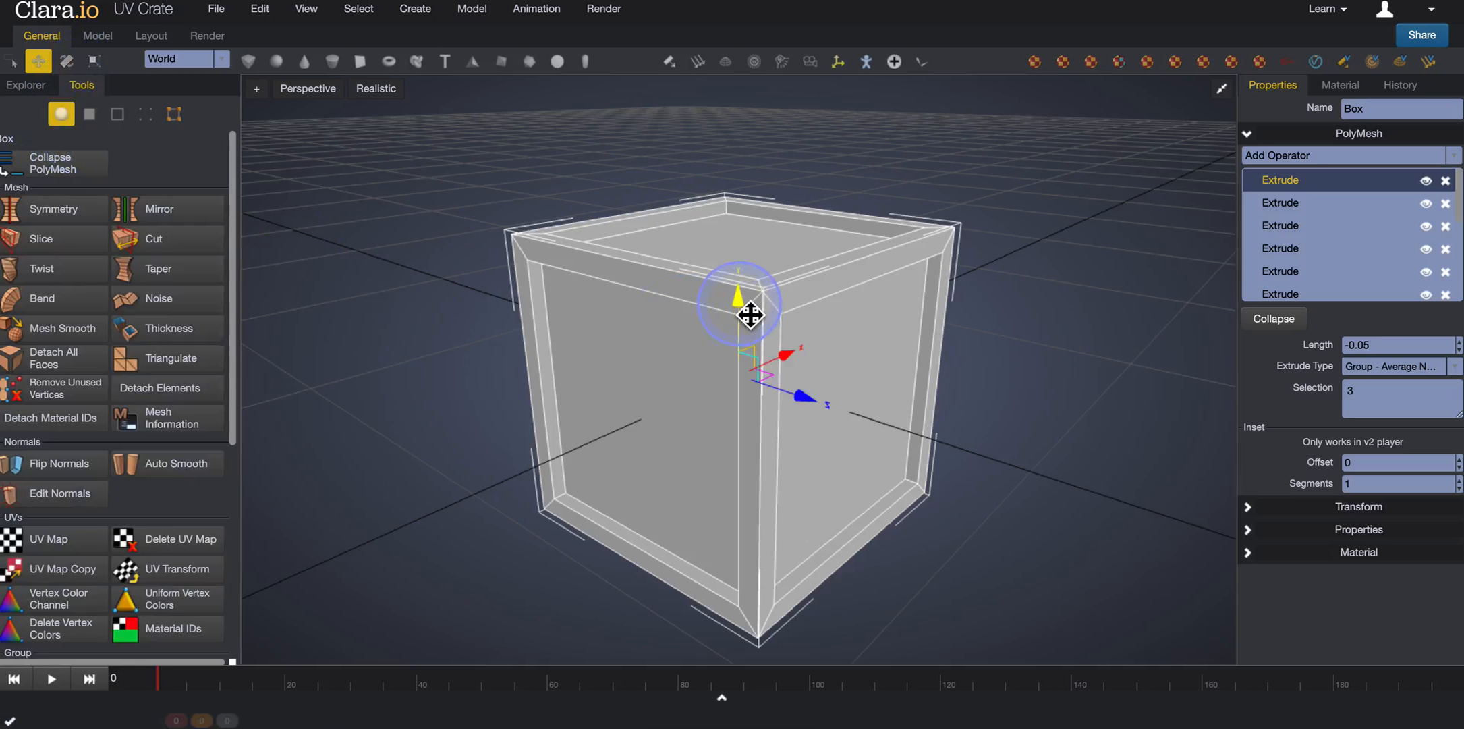
pyautogui.click(1223, 91)
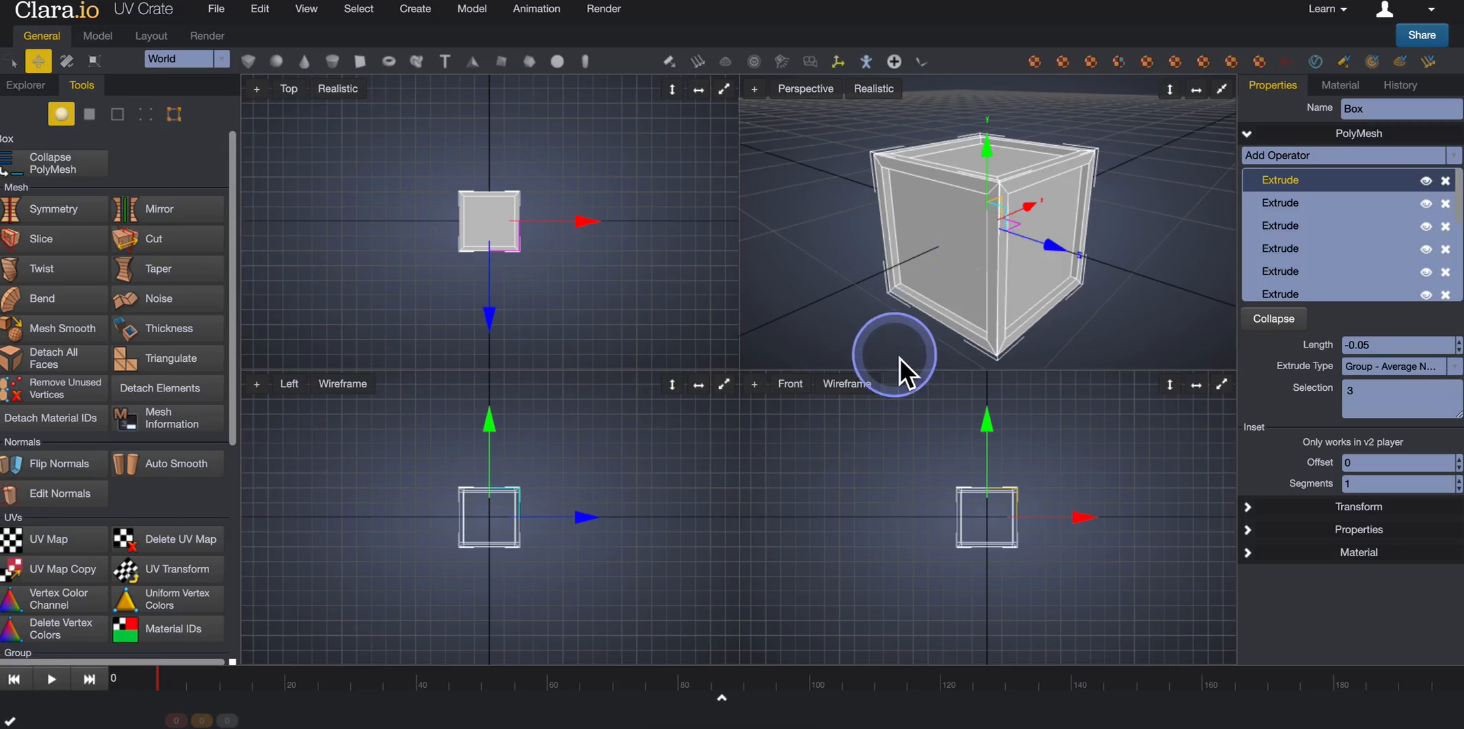
pyautogui.scroll(4, 932, 526)
pyautogui.moveTo(993, 439); pyautogui.dragTo(996, 380)
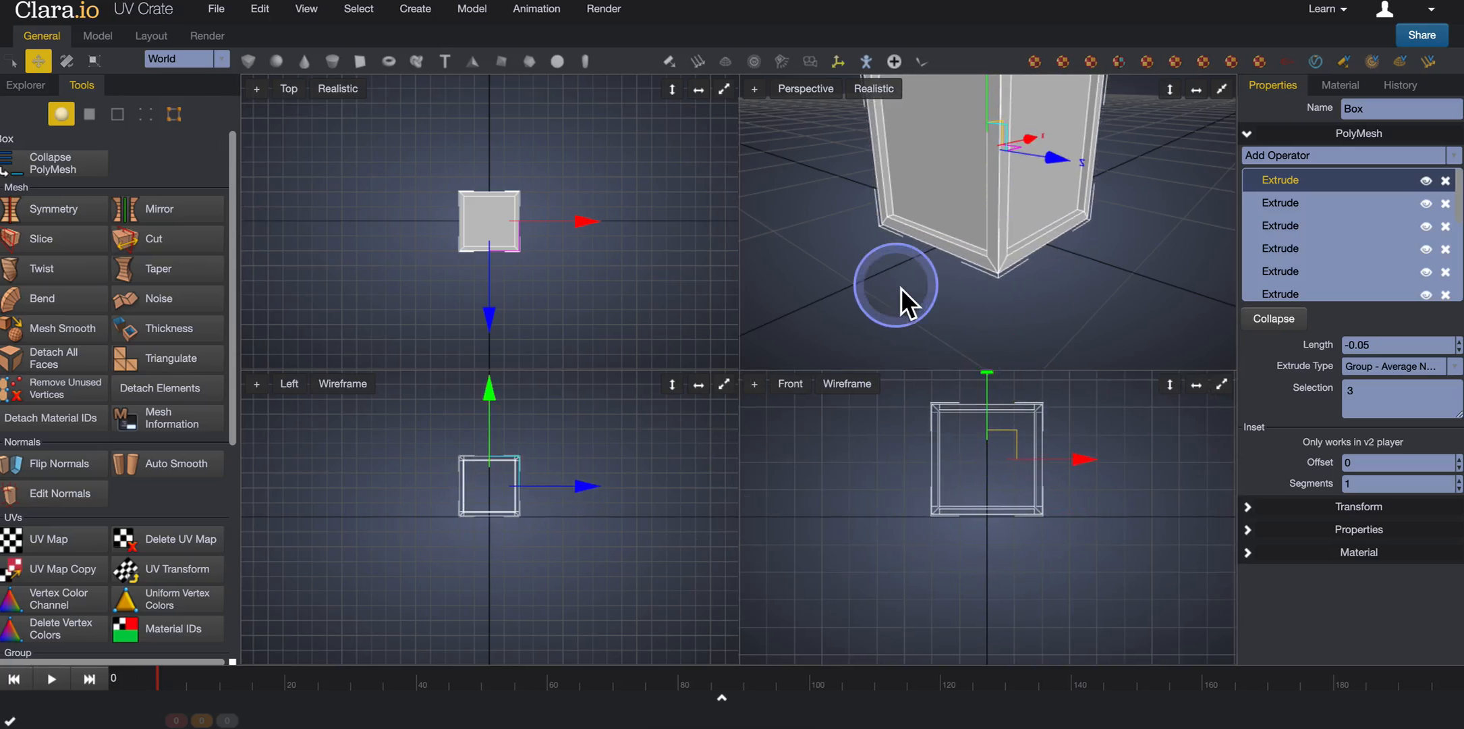
pyautogui.click(1221, 88)
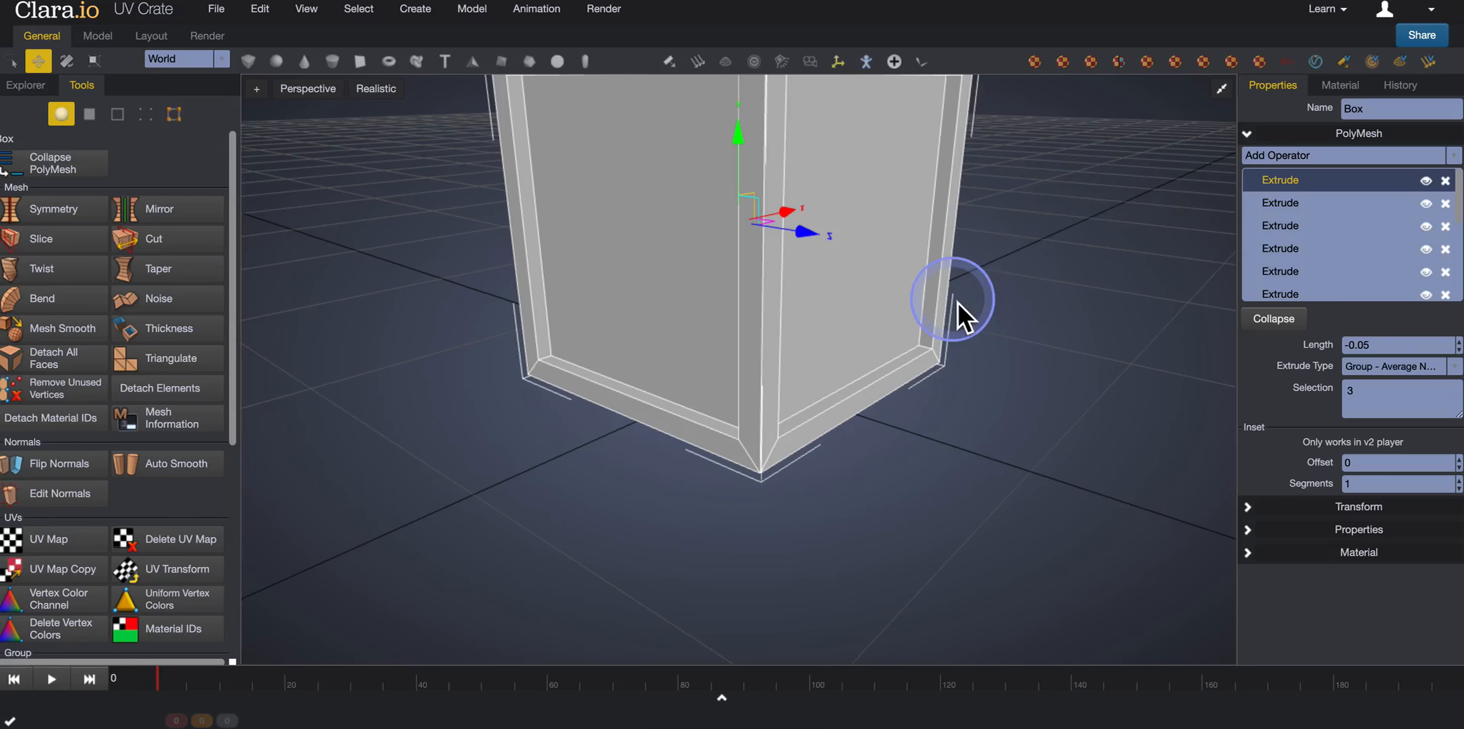
pyautogui.press('a')
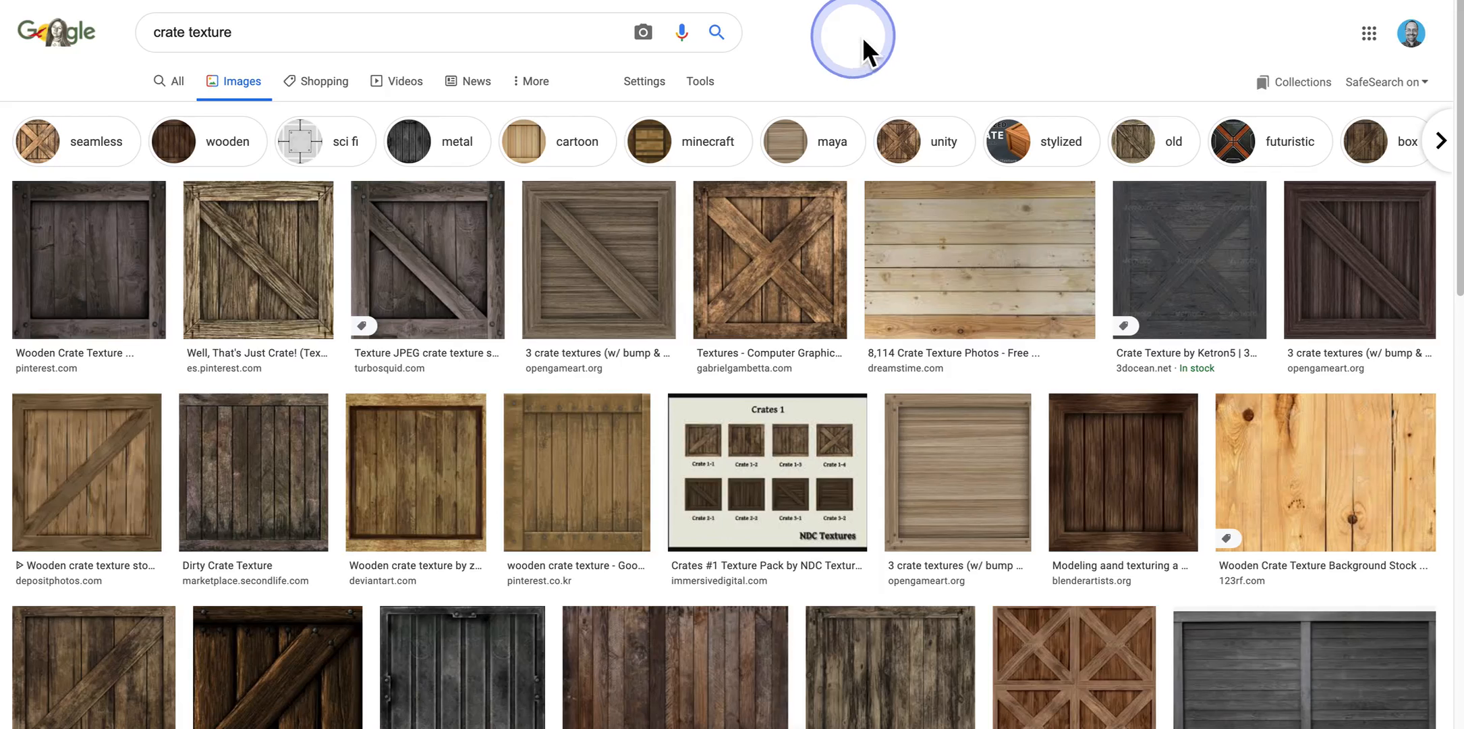
# - Switch from the crate texture image results back to the UV Crate scene in Clara.io
pyautogui.click(931, 0)
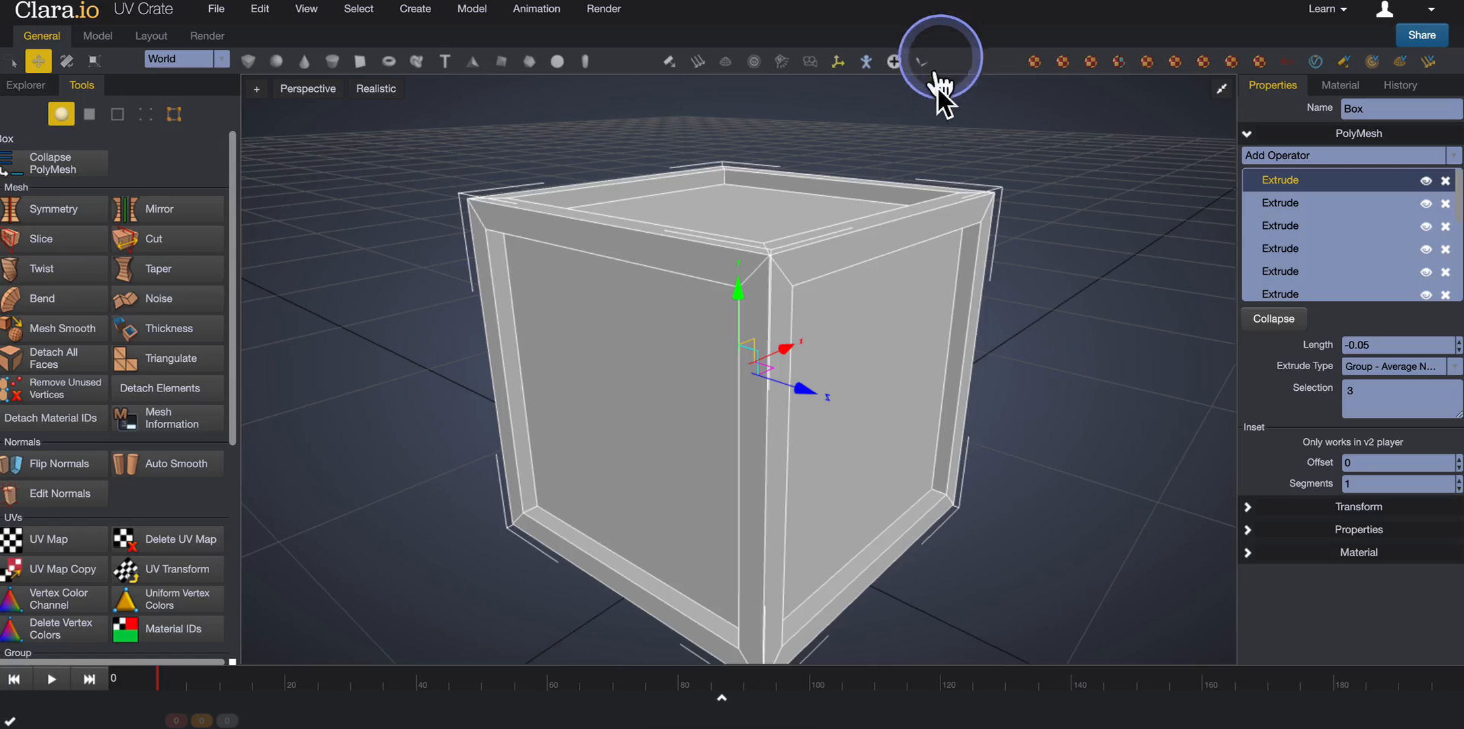